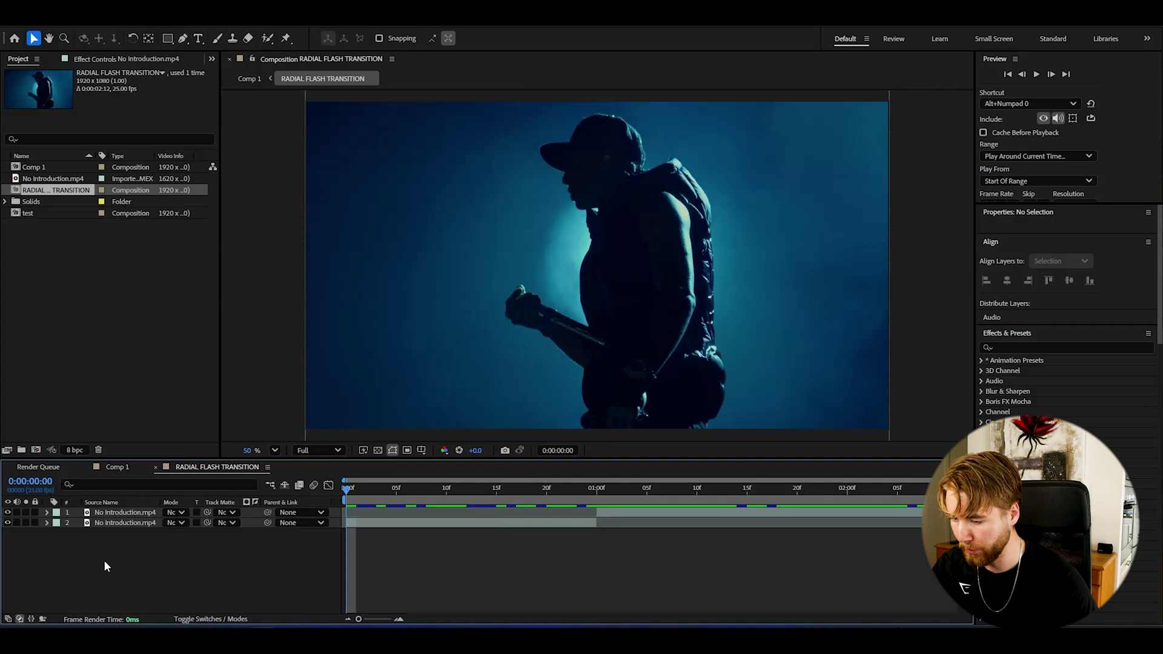
{"action": "left_click_drag", "start_coordinate": [404, 483], "coordinate": [401, 524]}
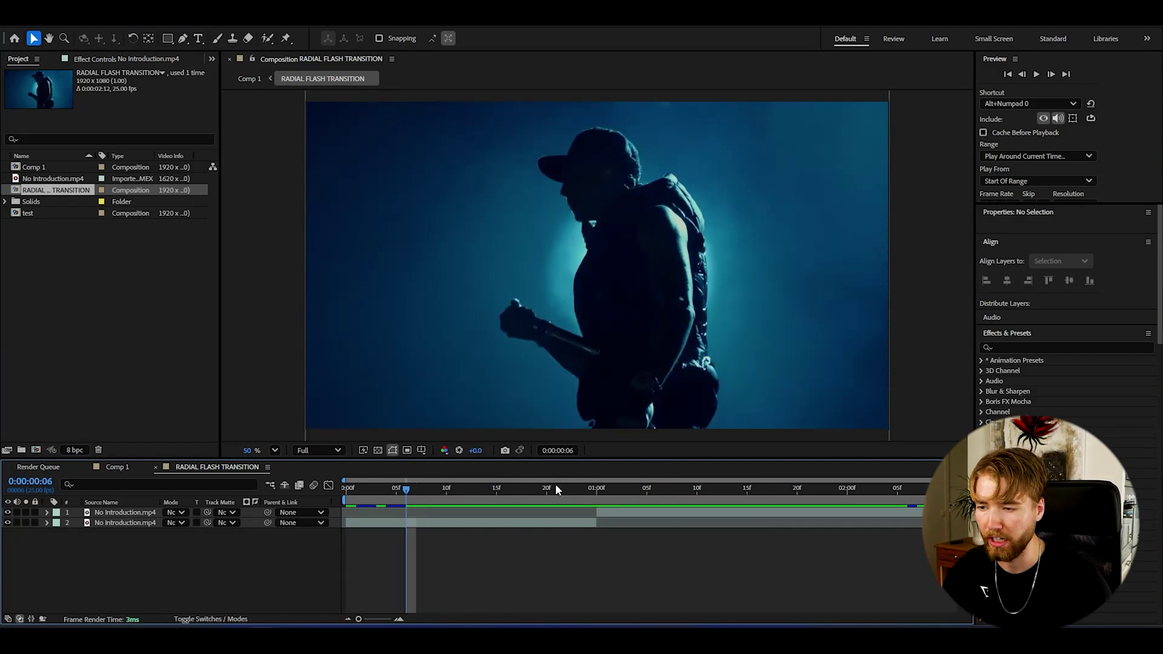
{"action": "left_click", "coordinate": [456, 491]}
{"action": "mouse_move", "coordinate": [456, 494]}
{"action": "left_mouse_down"}
{"action": "mouse_move", "coordinate": [707, 484]}
{"action": "mouse_move", "coordinate": [704, 500]}
{"action": "mouse_move", "coordinate": [448, 499]}
{"action": "left_mouse_up"}
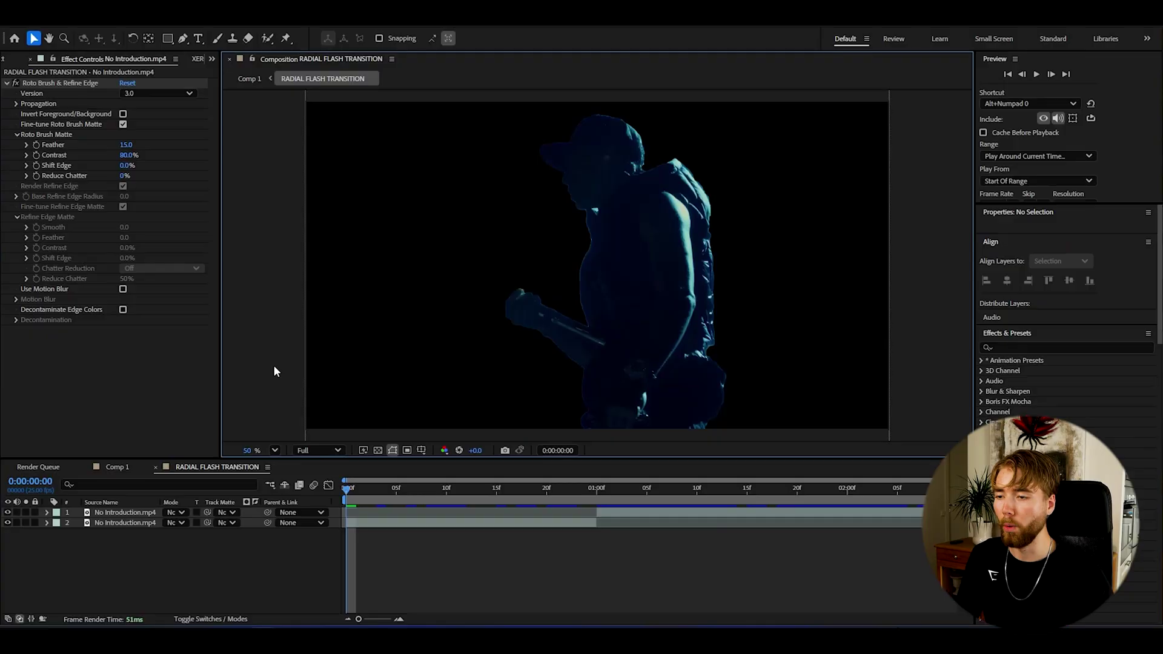
{"action": "left_click_drag", "start_coordinate": [403, 488], "coordinate": [527, 492]}
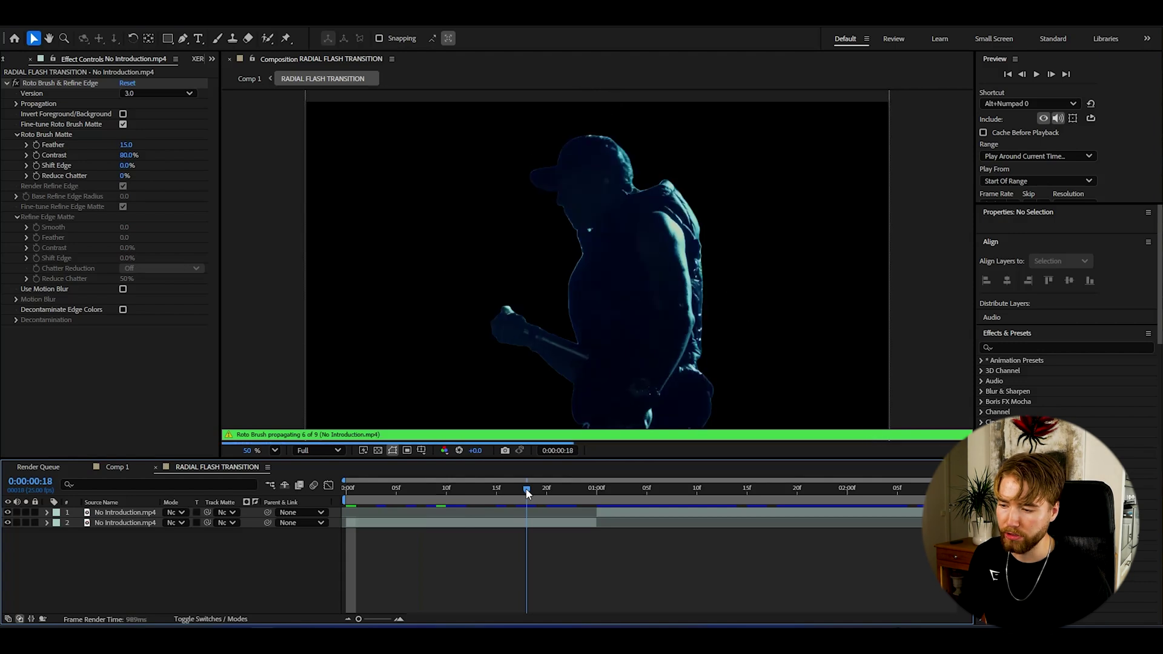
Duplicate both roto-brushed No Introduction.mp4 clip layers so each clip has two copies.
{"action": "left_click", "coordinate": [140, 525]}
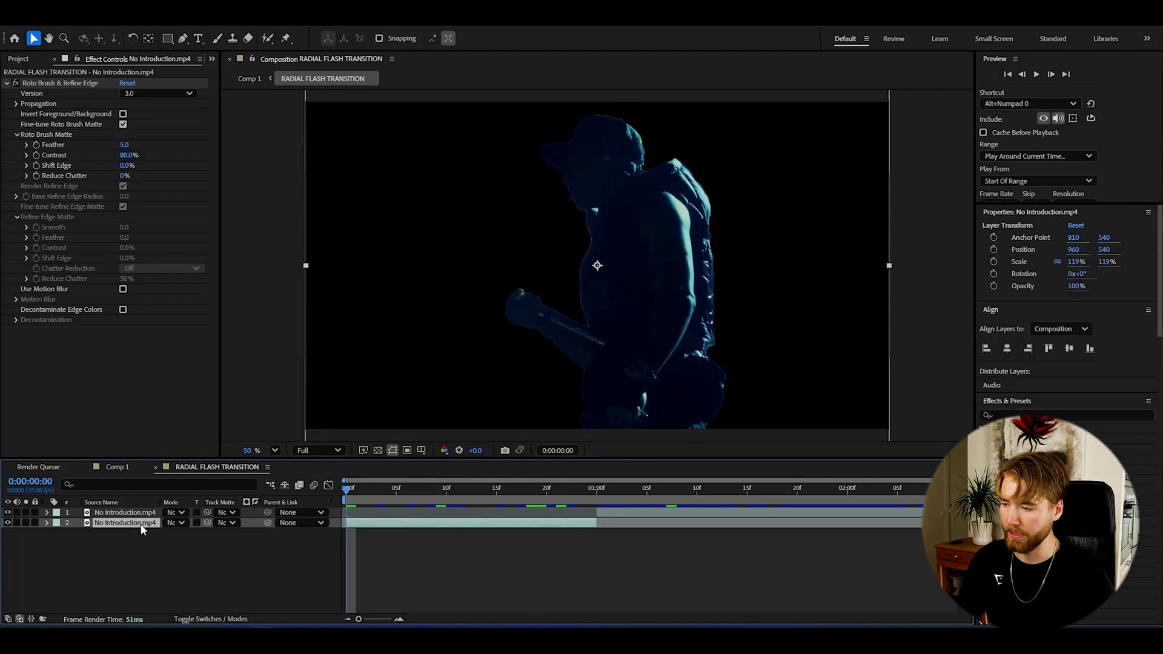
{"action": "key", "text": "ctrl+d"}
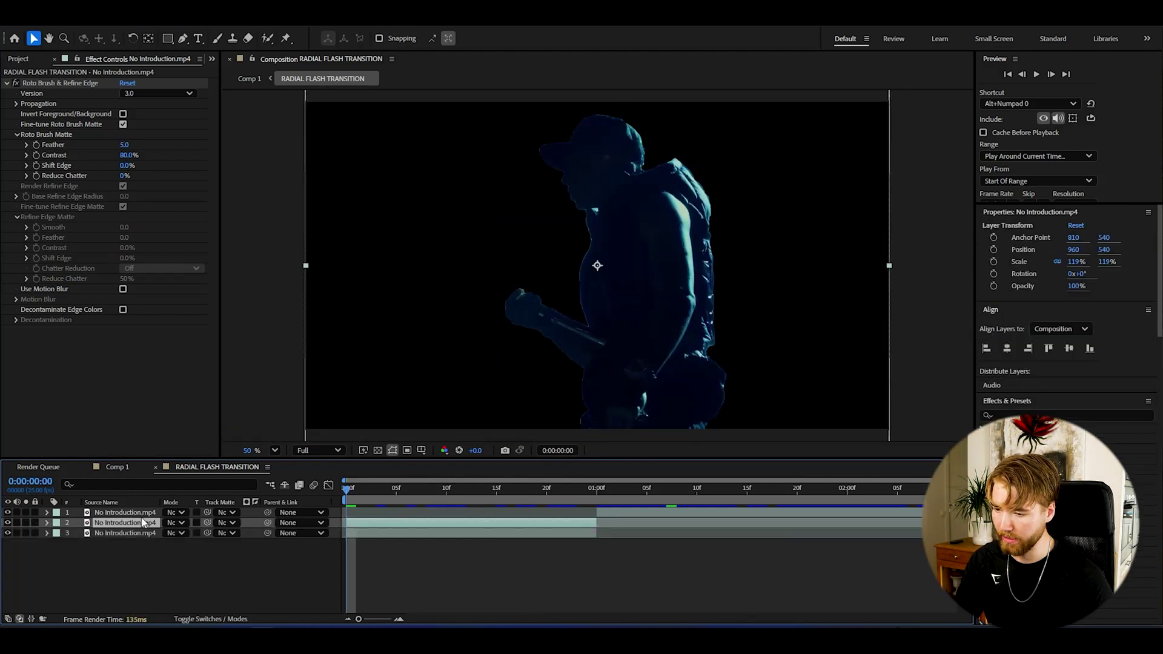
{"action": "left_click", "coordinate": [625, 515]}
{"action": "key", "text": "ctrl+d"}
{"action": "left_click", "coordinate": [424, 563]}
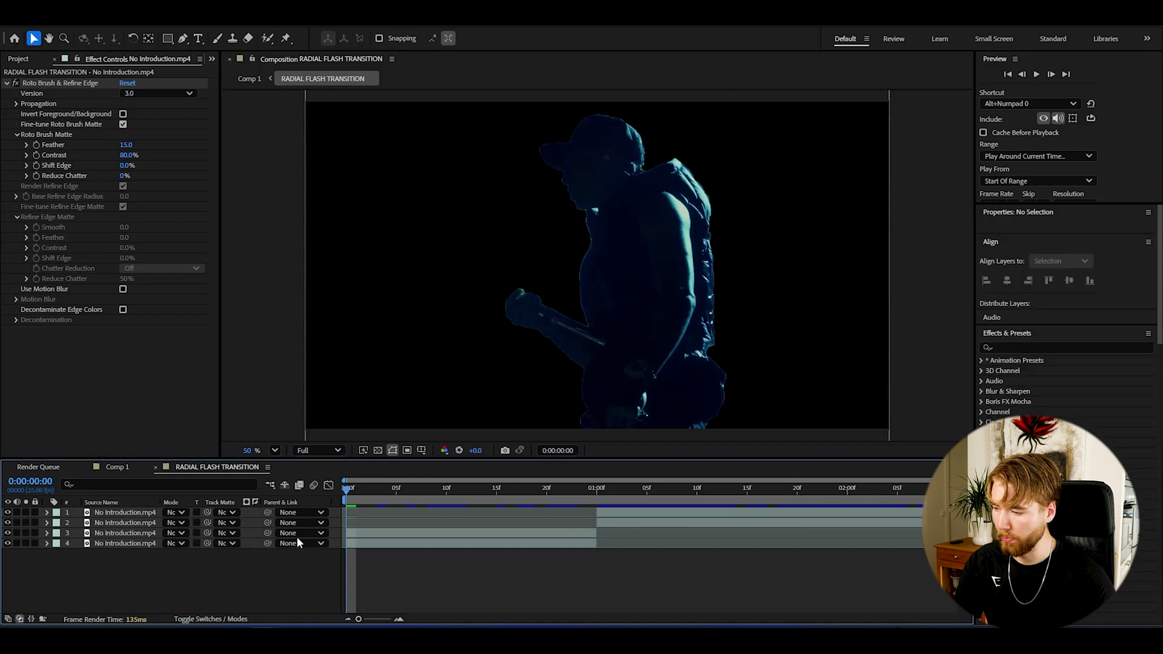
Remove Roto Brush & Refine Edge from each clip's lower copy and name the layers roto 2, Bg 2, roto 1 and Bg 1.
{"action": "left_click", "coordinate": [119, 544]}
{"action": "left_click", "coordinate": [52, 84]}
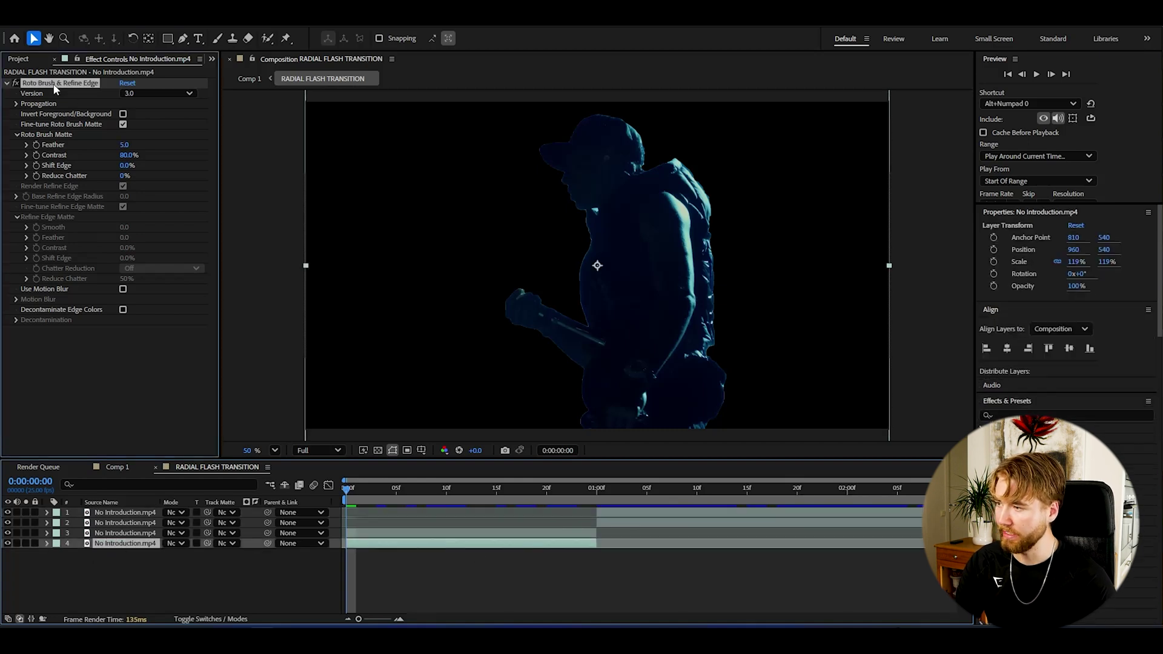
{"action": "key", "text": "Delete"}
{"action": "right_click", "coordinate": [115, 524]}
{"action": "left_click", "coordinate": [150, 484]}
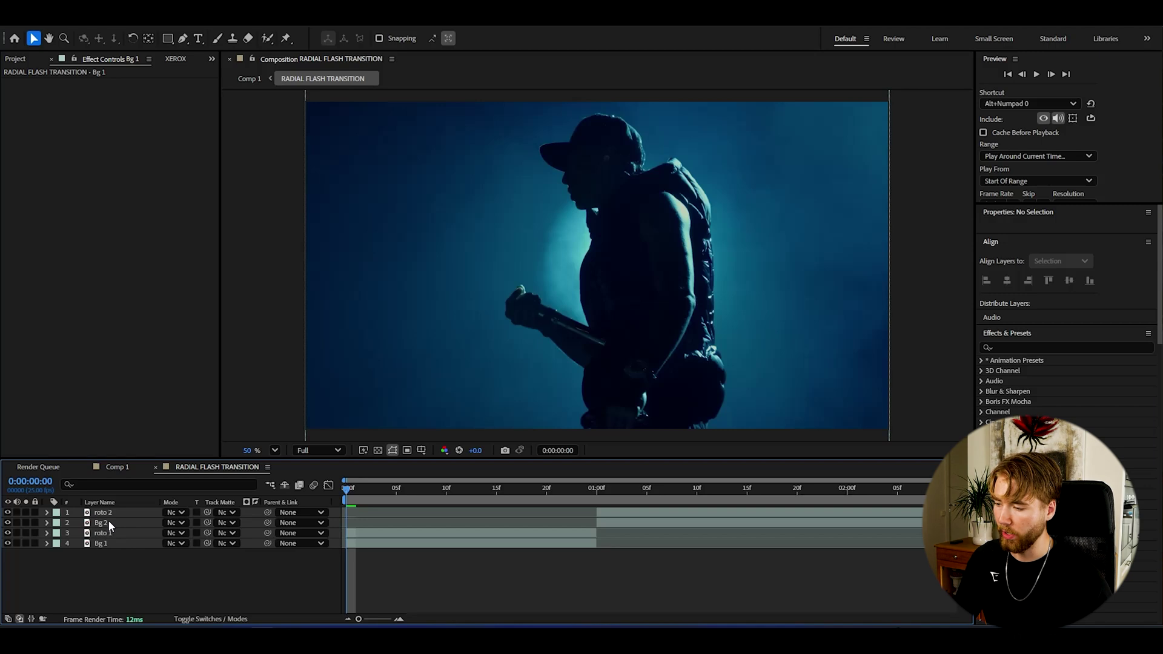
Move the Bg 2 layer below roto 1 so both roto layers sit above the backgrounds.
{"action": "left_click", "coordinate": [109, 524]}
{"action": "left_click_drag", "start_coordinate": [108, 522], "coordinate": [110, 538]}
{"action": "left_click", "coordinate": [548, 564]}
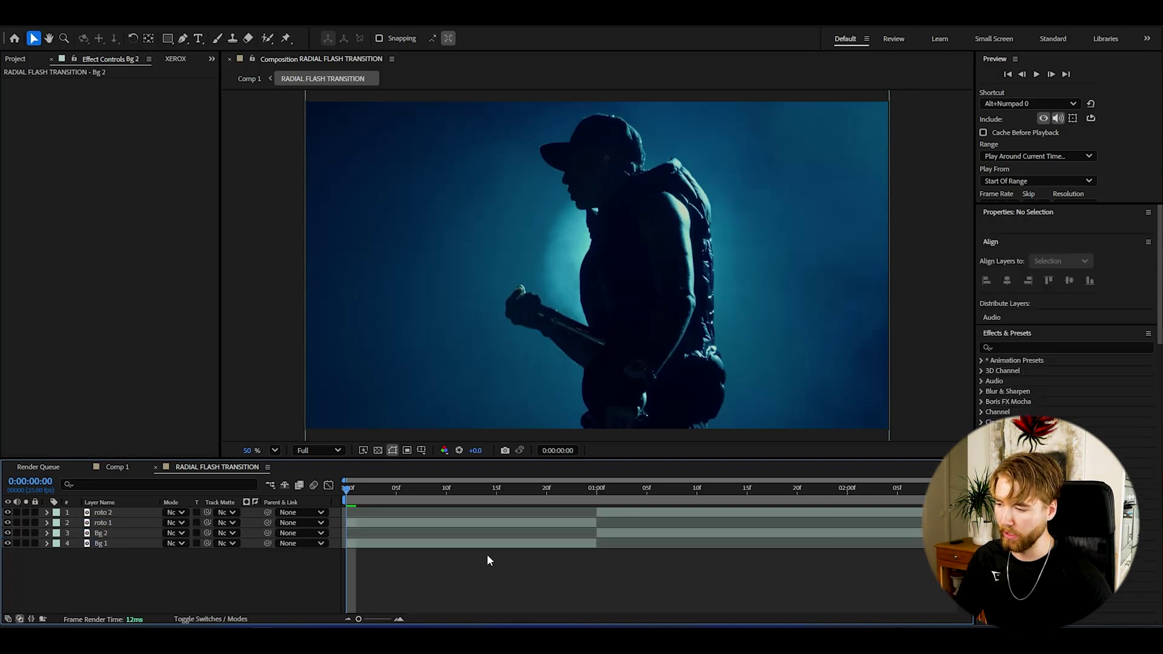
Apply a Fill effect to the roto 1 layer and set its colour to white (FFFFFF).
{"action": "left_click", "coordinate": [103, 522]}
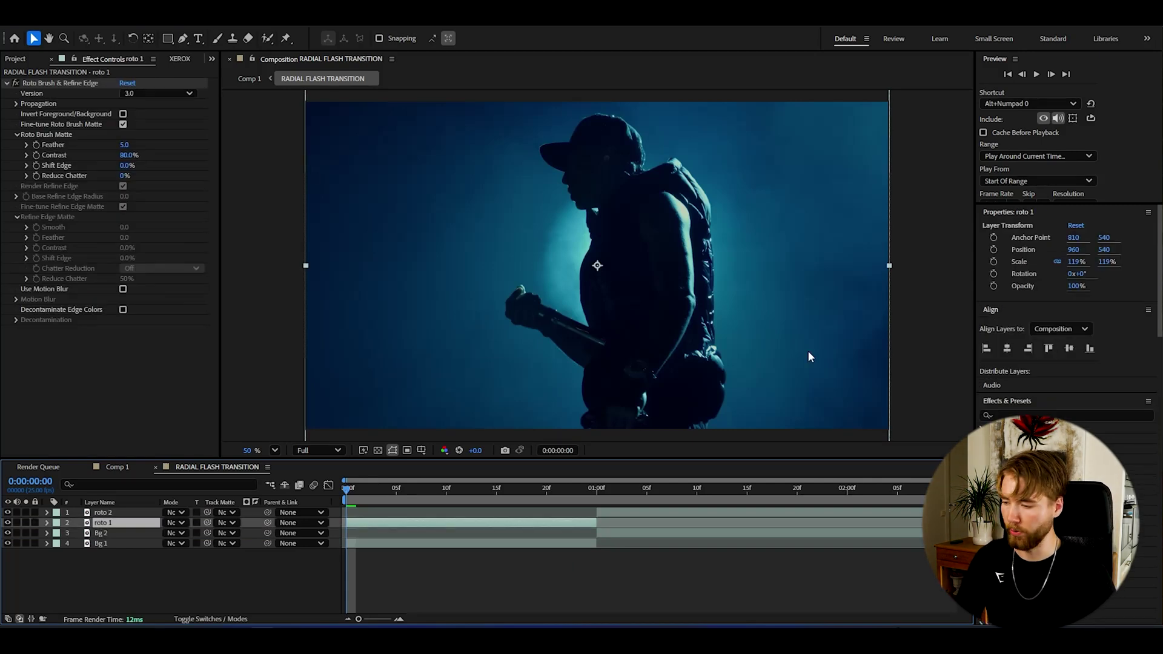
{"action": "key", "text": "ctrl+space"}
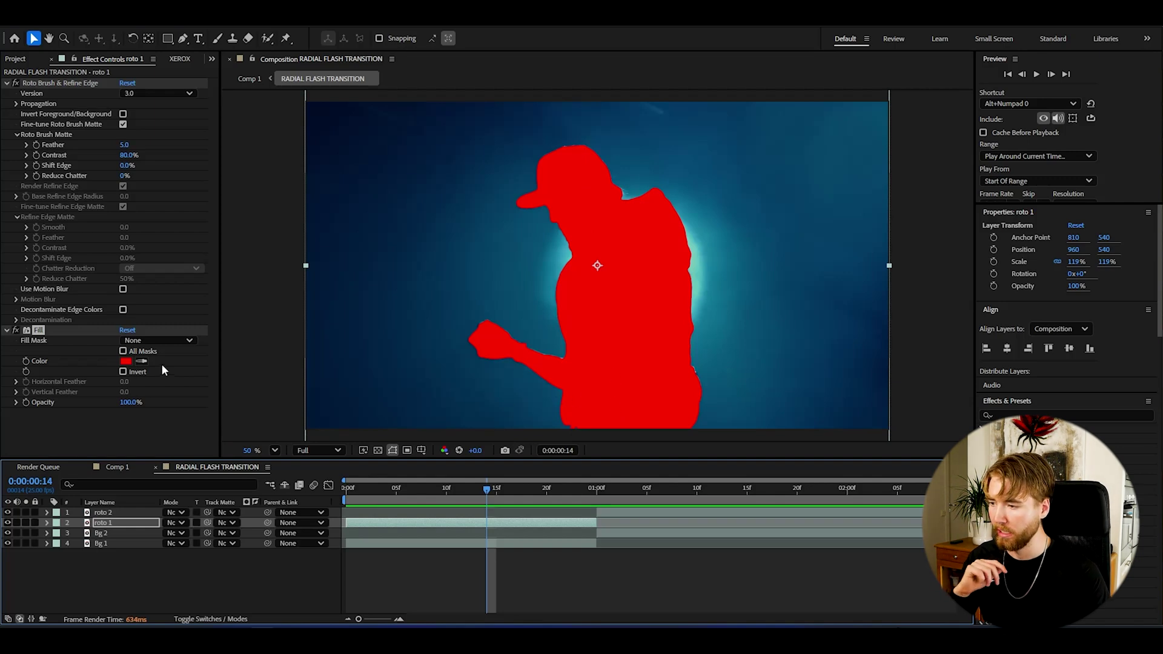
{"action": "left_click", "coordinate": [125, 361]}
{"action": "left_click", "coordinate": [445, 243]}
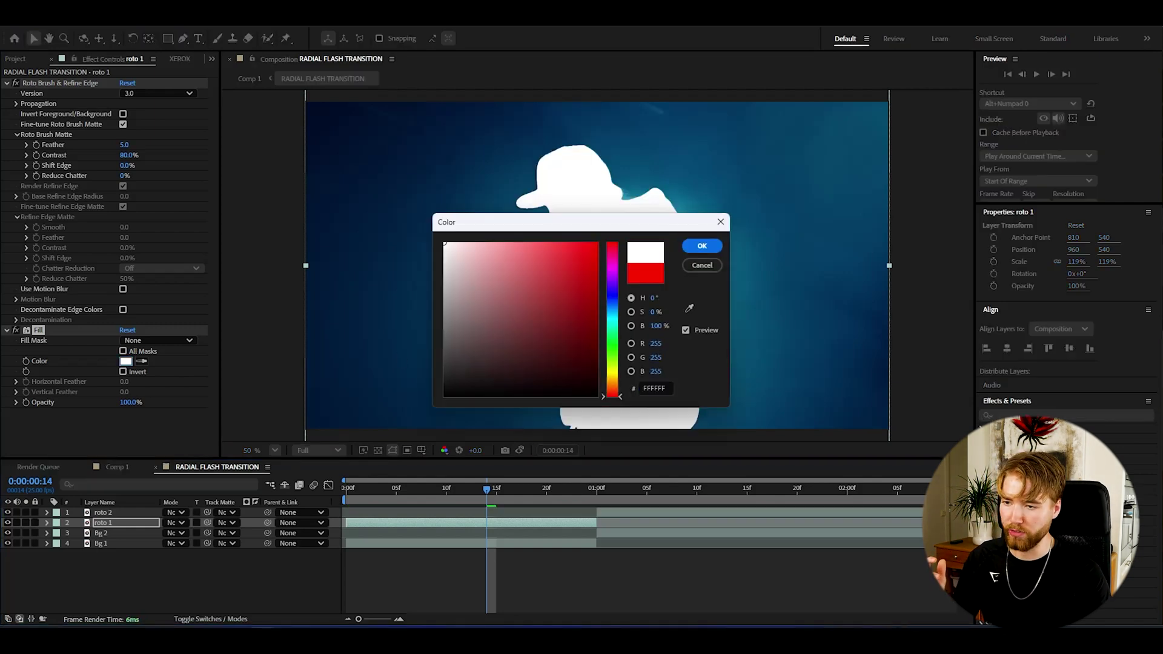
{"action": "left_click", "coordinate": [702, 245]}
{"action": "key", "text": "space"}
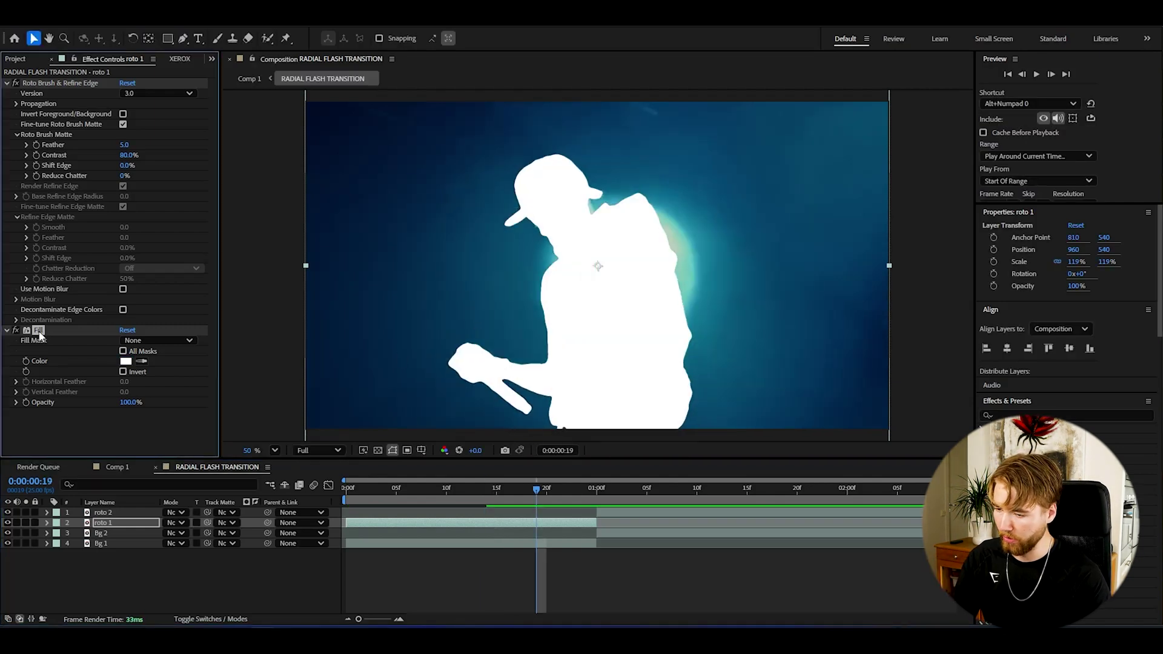
Paste roto 1's white Fill effect onto the roto 2 layer and place the playhead at 0:00:01:00.
{"action": "left_click", "coordinate": [611, 512]}
{"action": "mouse_move", "coordinate": [612, 489]}
{"action": "left_mouse_down"}
{"action": "mouse_move", "coordinate": [650, 498]}
{"action": "mouse_move", "coordinate": [508, 492]}
{"action": "mouse_move", "coordinate": [597, 490]}
{"action": "left_mouse_up"}
{"action": "key", "text": "ctrl+v"}
{"action": "left_click", "coordinate": [630, 557]}
Keyframe roto 2's Fill opacity from 100% at 0:00:01:00 to 0% at 0:00:02:11.
{"action": "left_click", "coordinate": [25, 405]}
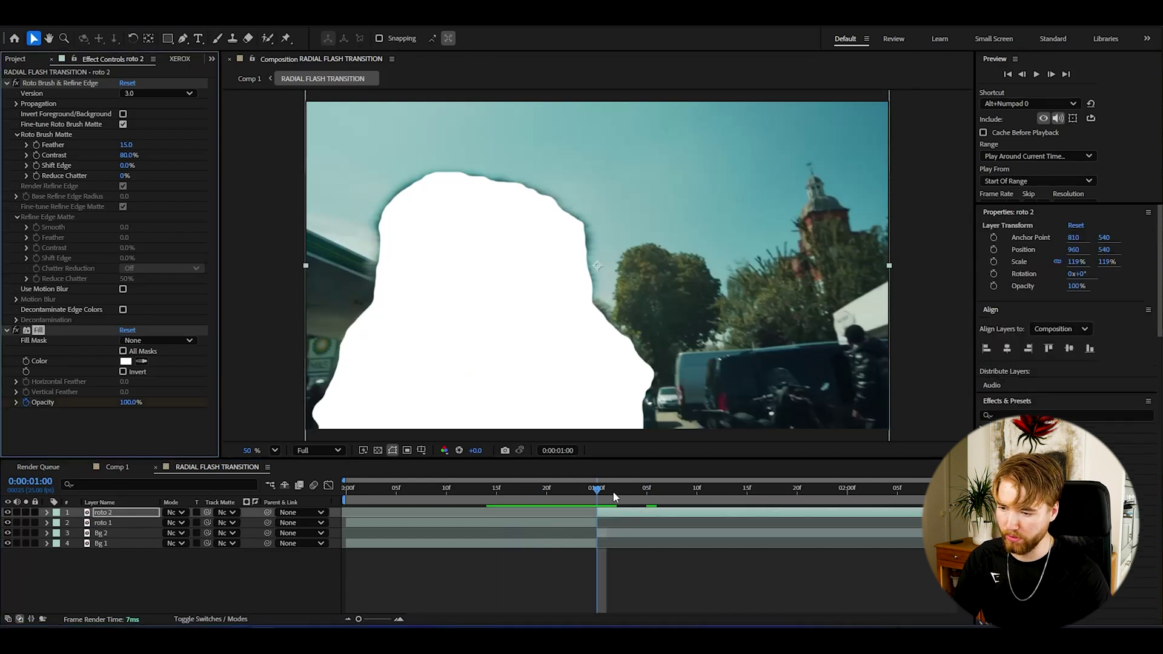
{"action": "key", "text": "space"}
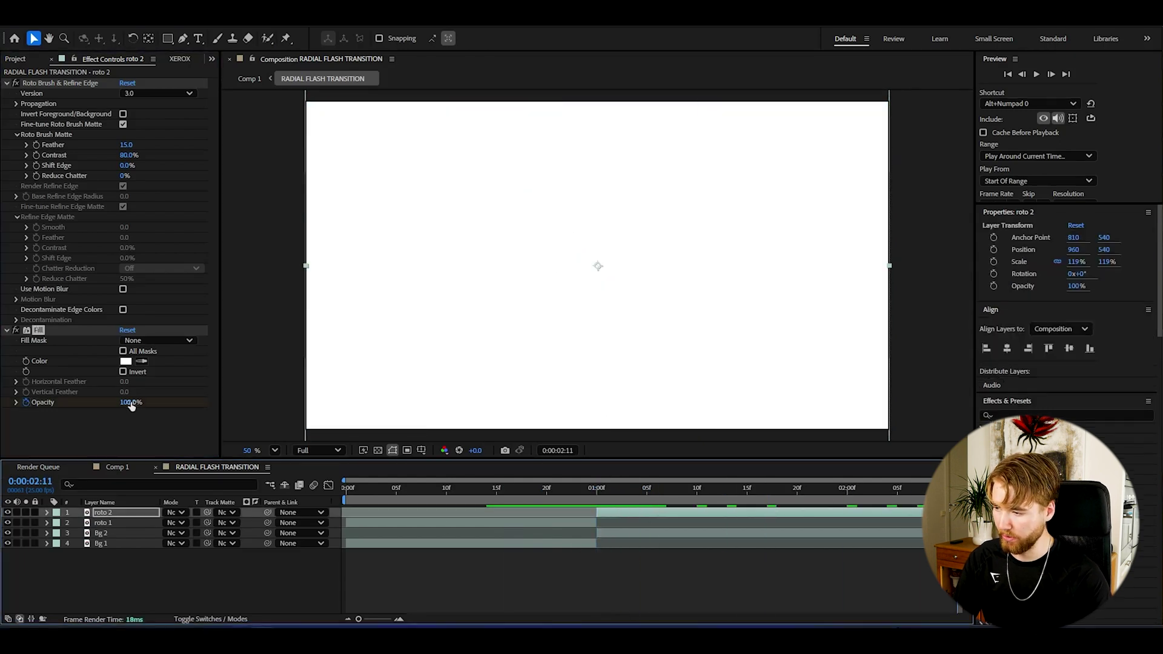
{"action": "key", "text": "space"}
Keyframe roto 1's Fill opacity from 0% at 0:00:00:00 to 100% at 0:00:01:00 and play back the fade.
{"action": "key", "text": "ctrl+Down"}
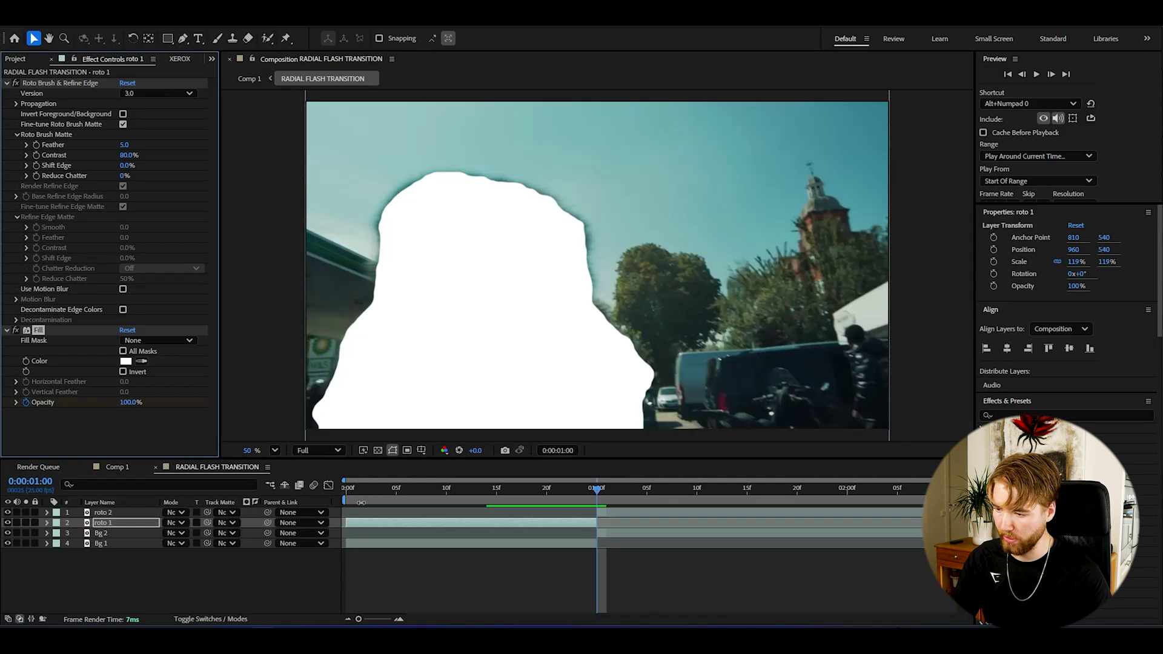
{"action": "key", "text": "Home"}
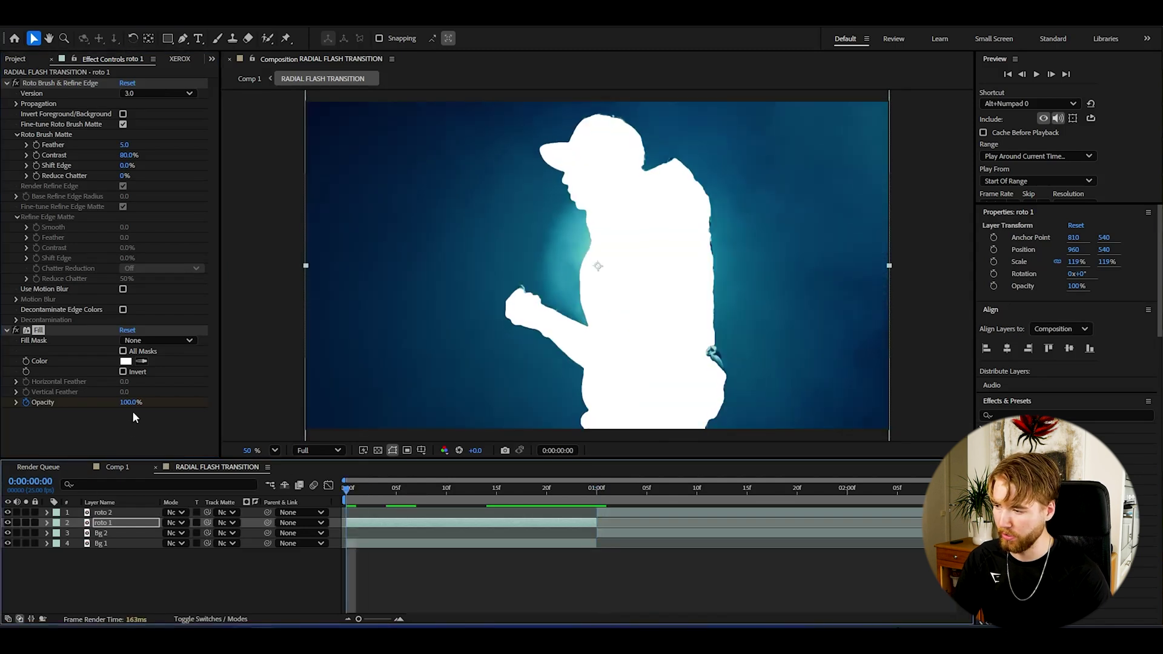
{"action": "key", "text": "space"}
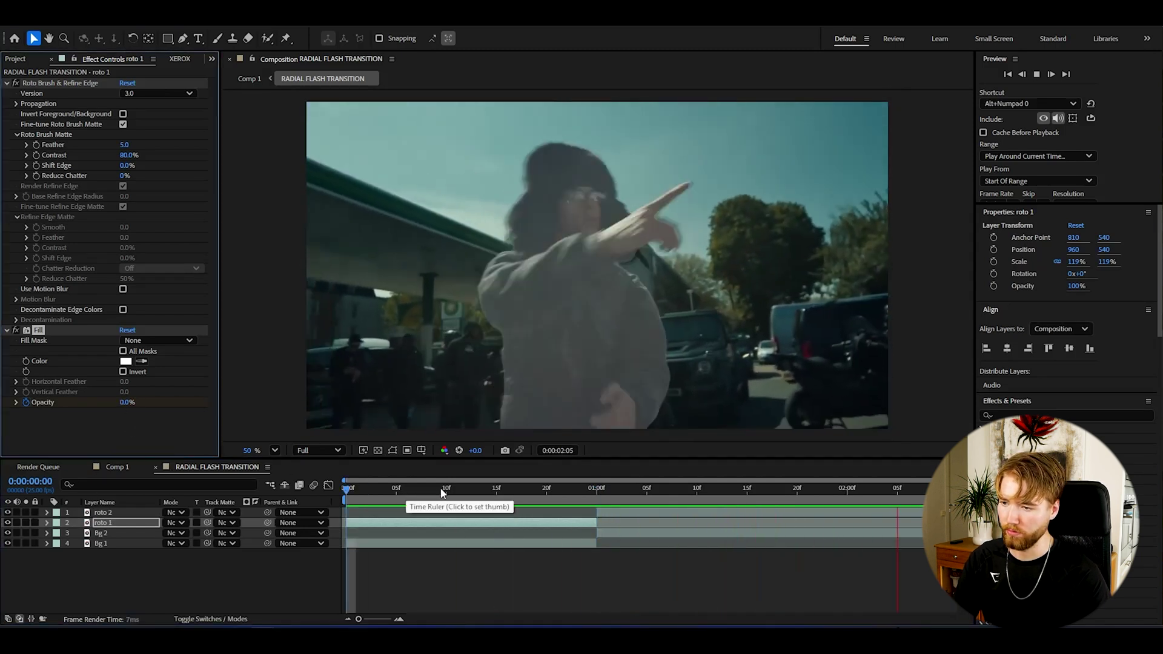
{"action": "scroll", "coordinate": [601, 333], "scroll_direction": "down", "scroll_amount": 3}
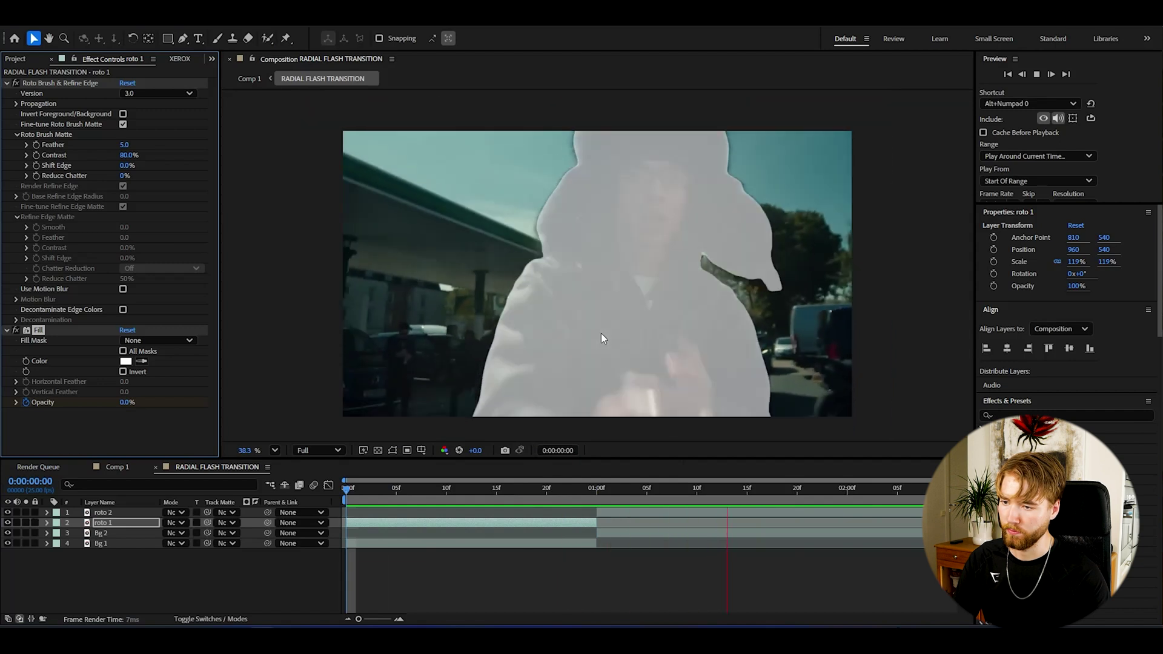
{"action": "scroll", "coordinate": [601, 332], "scroll_direction": "up", "scroll_amount": 2}
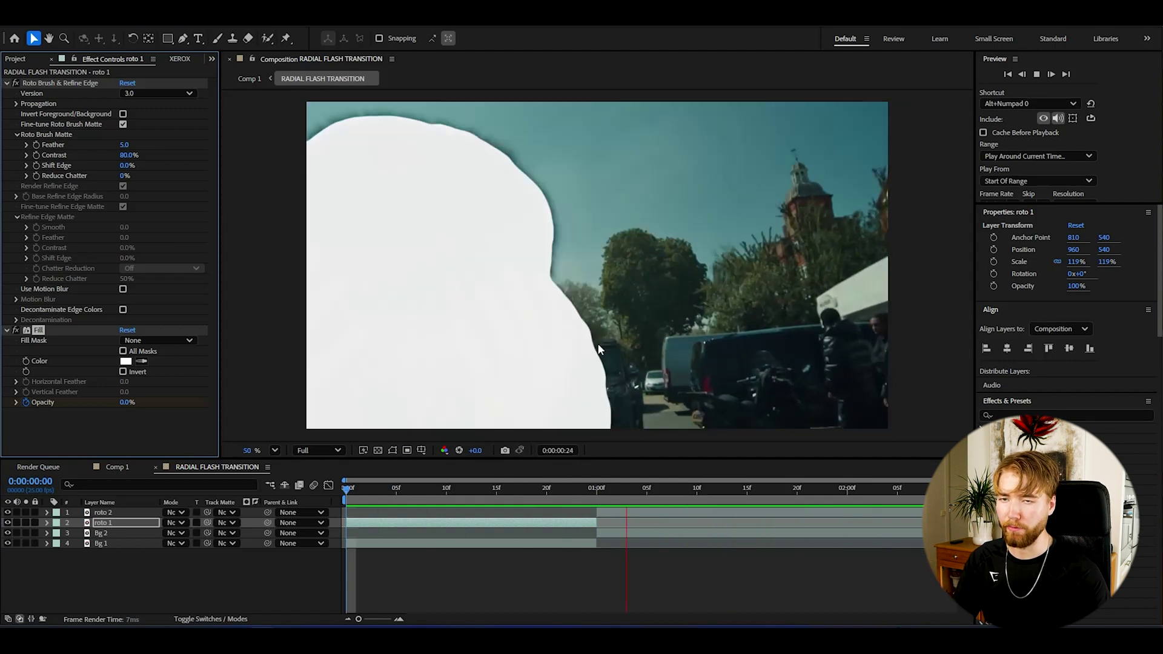
{"action": "key", "text": "space"}
Reveal roto 1's Fill opacity keyframes in the timeline and apply Easy Ease to both.
{"action": "left_click", "coordinate": [46, 523]}
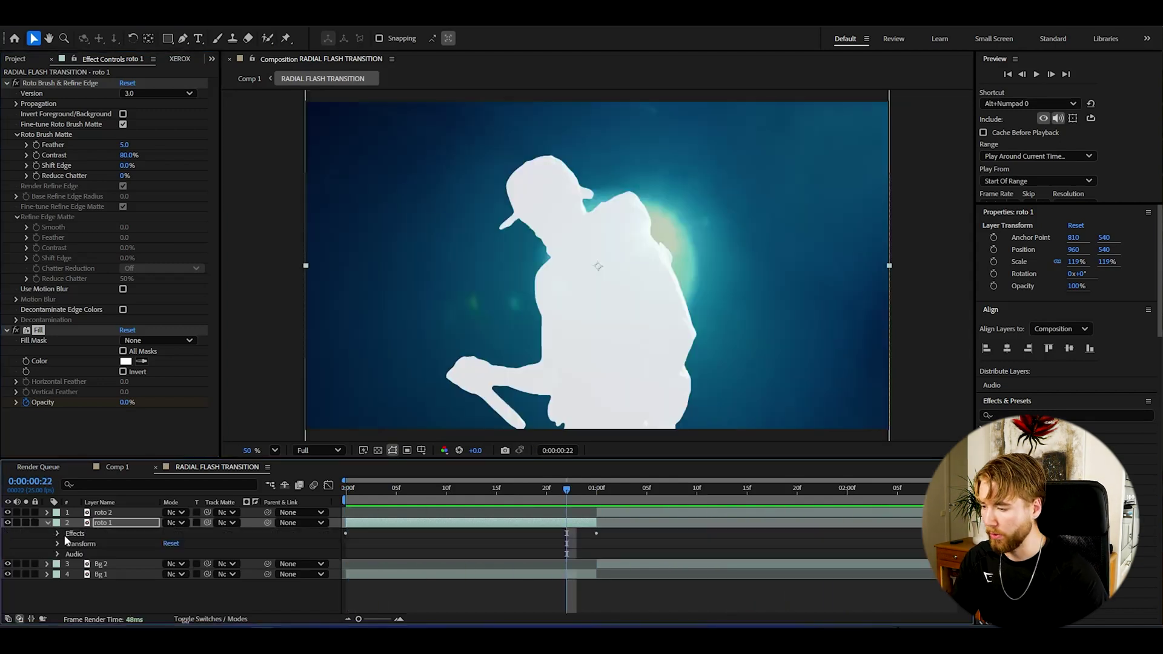
{"action": "left_click", "coordinate": [57, 534]}
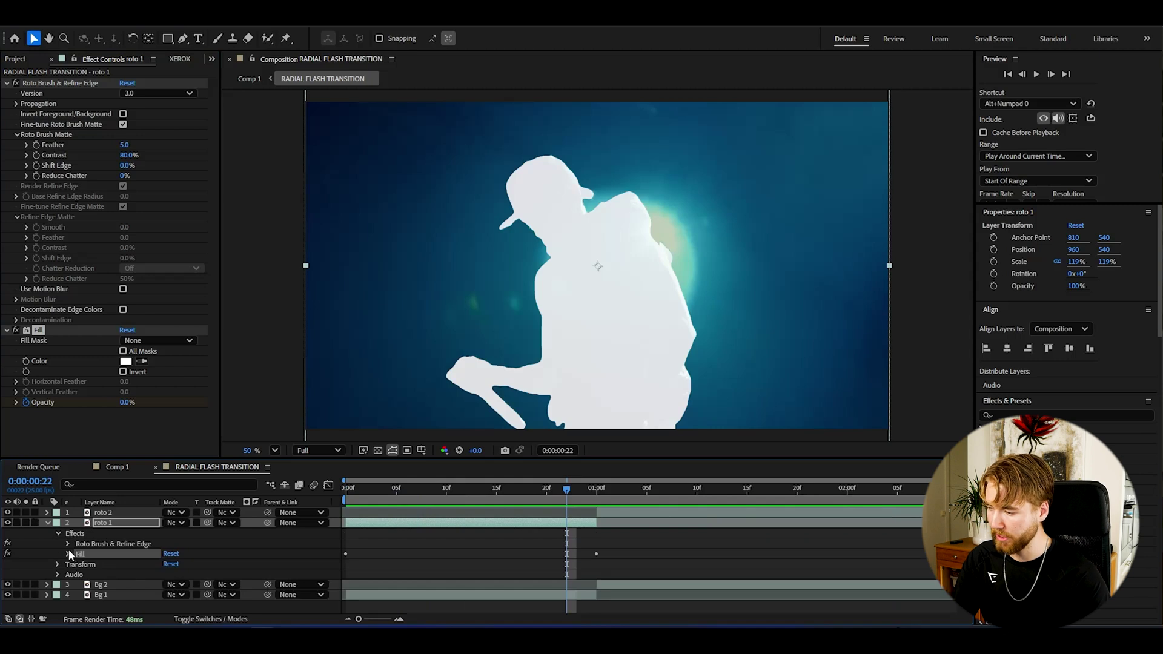
{"action": "left_click", "coordinate": [69, 553]}
{"action": "scroll", "coordinate": [574, 585], "scroll_direction": "down", "scroll_amount": 3}
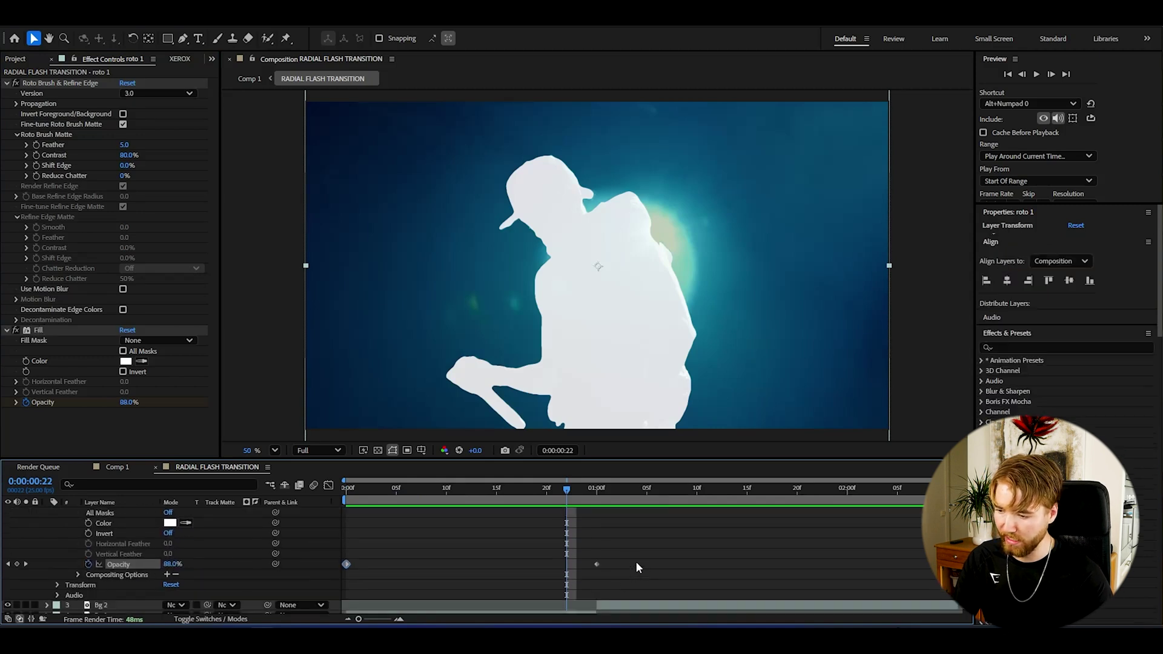
{"action": "left_click_drag", "start_coordinate": [637, 560], "coordinate": [346, 574]}
{"action": "key", "text": "F9"}
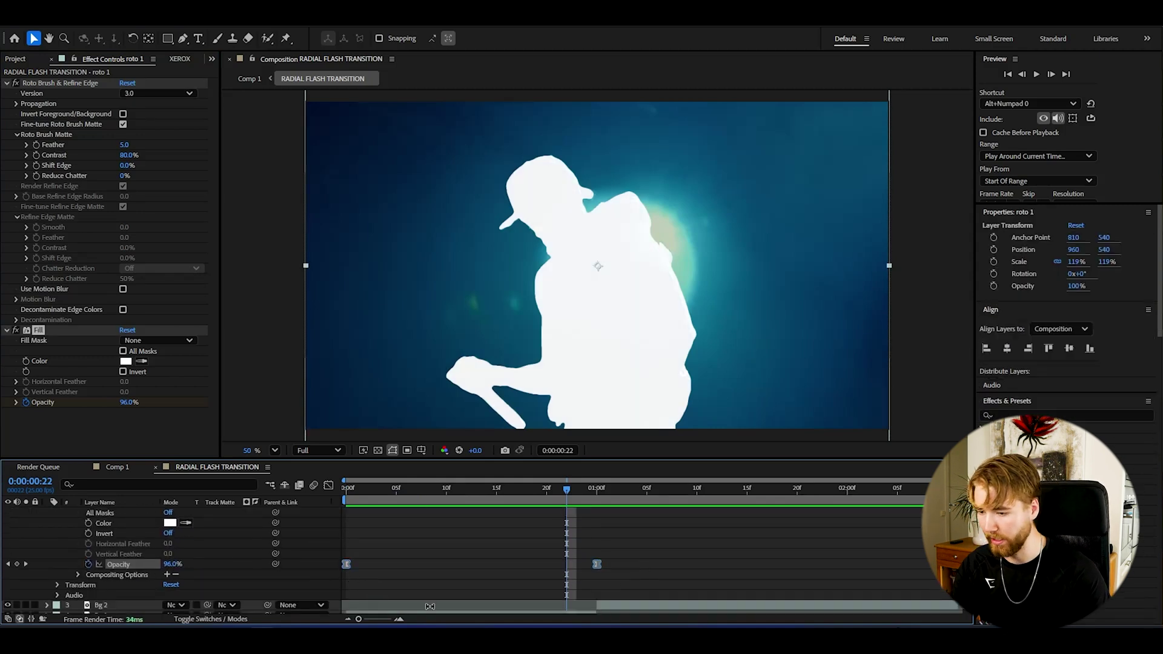
Shape roto 1's Fill opacity curve in the Graph Editor so it starts slowly and rises steeply into 0:00:01:00.
{"action": "left_click", "coordinate": [380, 580]}
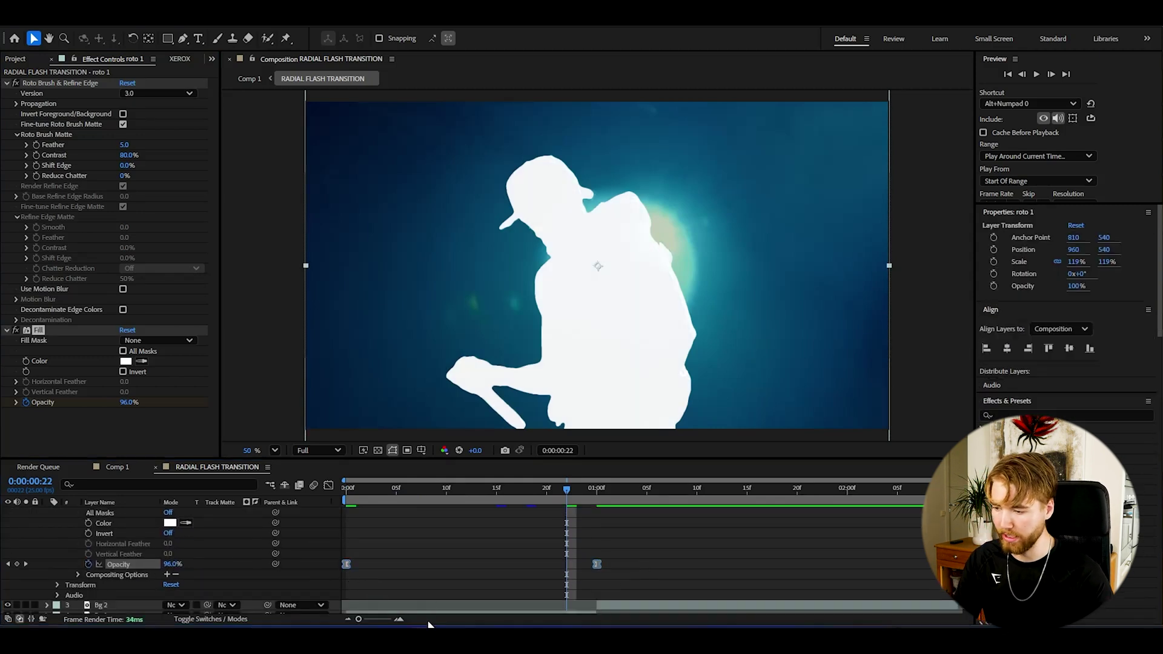
{"action": "left_click", "coordinate": [347, 564]}
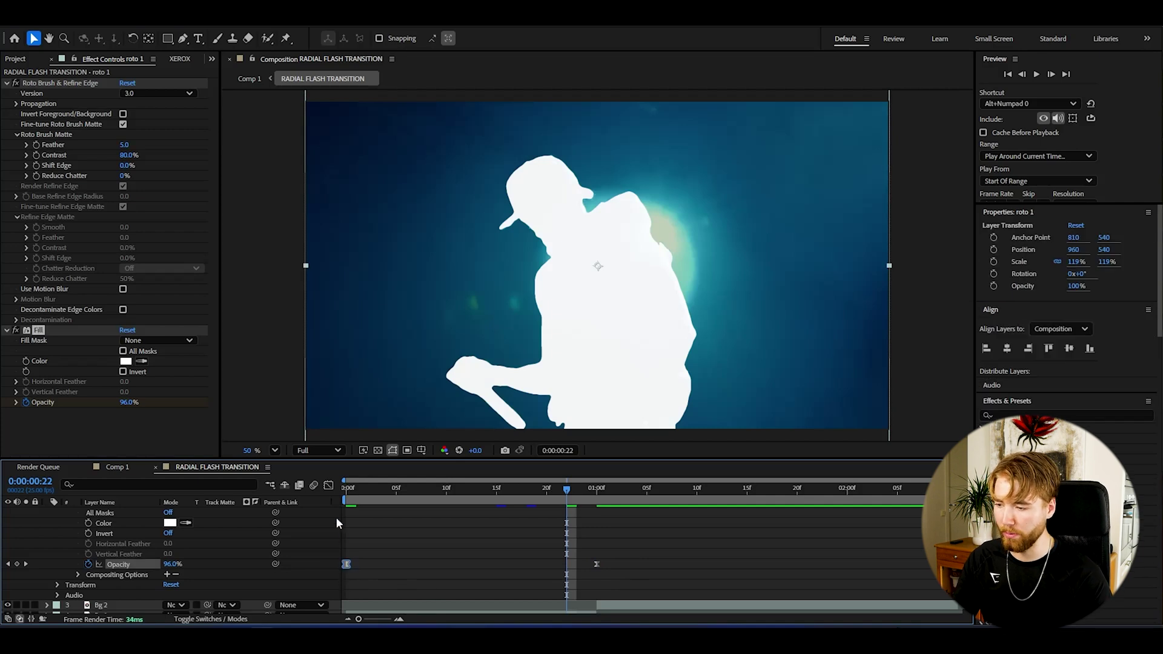
{"action": "left_click", "coordinate": [328, 486]}
{"action": "left_click_drag", "start_coordinate": [429, 589], "coordinate": [670, 584]}
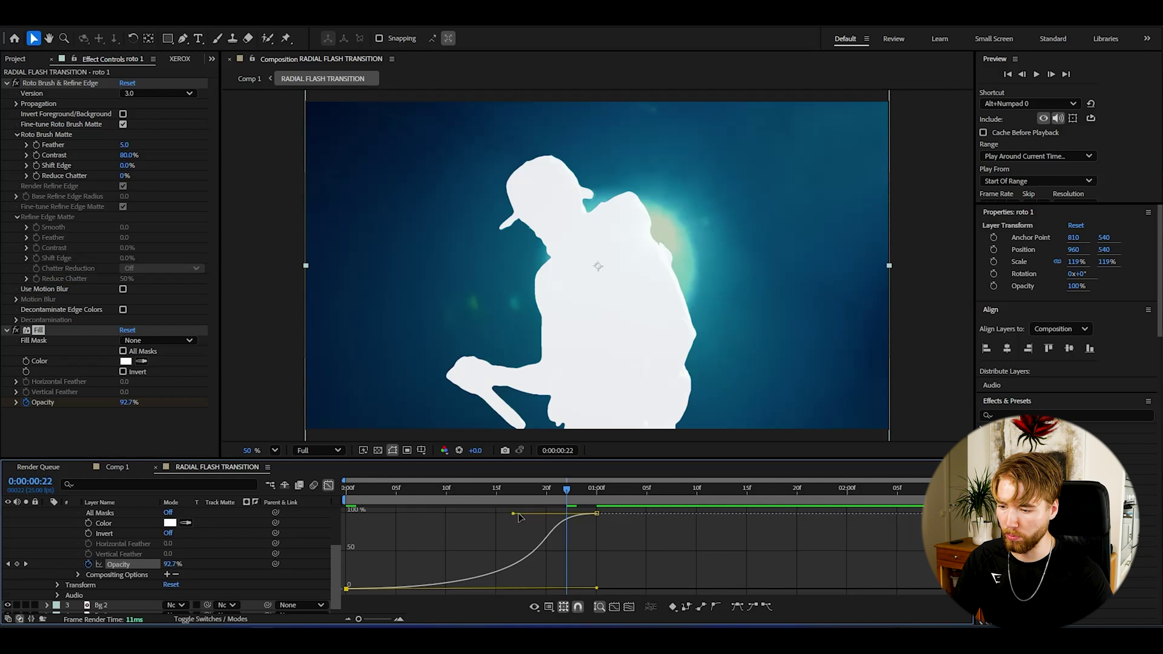
{"action": "left_click_drag", "start_coordinate": [518, 516], "coordinate": [604, 514]}
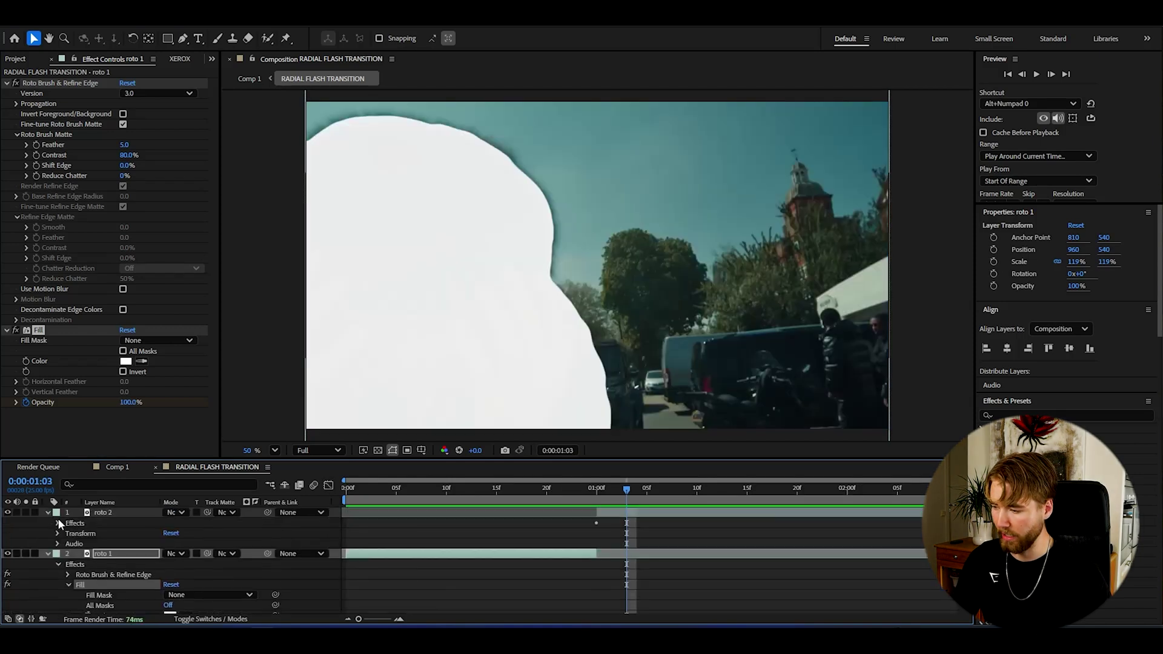
Reveal roto 2's Fill opacity keyframes in the timeline and apply Easy Ease to both.
{"action": "scroll", "coordinate": [71, 539], "scroll_direction": "up", "scroll_amount": 1}
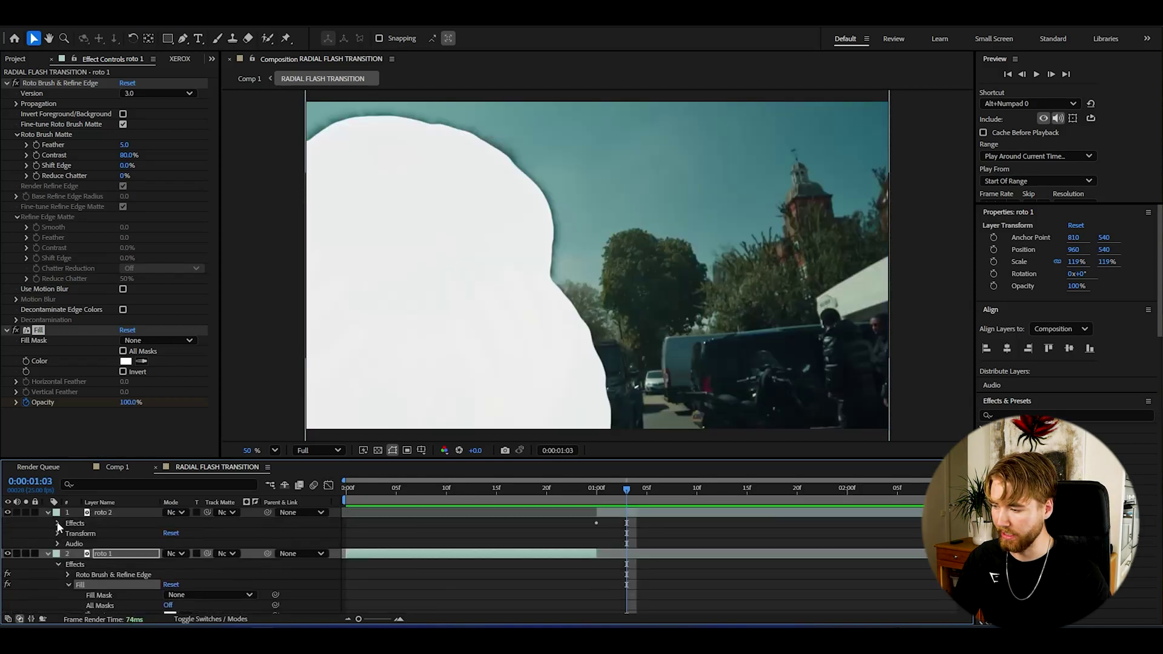
{"action": "left_click", "coordinate": [68, 543]}
{"action": "left_click", "coordinate": [68, 543]}
{"action": "scroll", "coordinate": [67, 543], "scroll_direction": "down", "scroll_amount": 1}
{"action": "left_click_drag", "start_coordinate": [555, 555], "coordinate": [944, 587]}
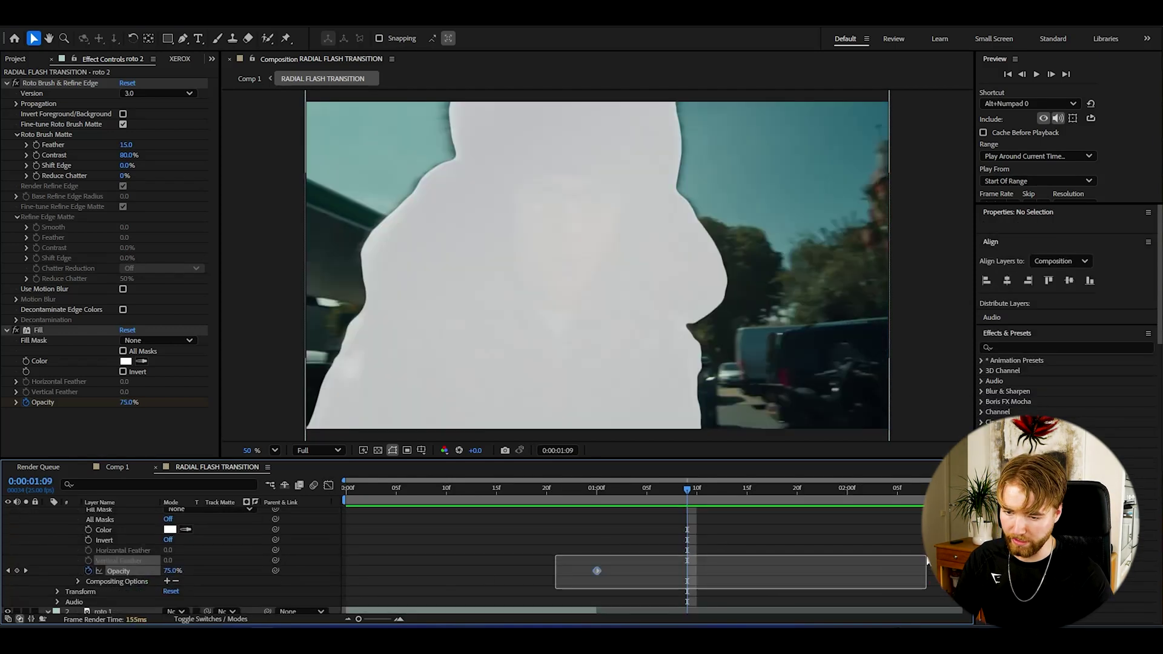
{"action": "key", "text": "F9"}
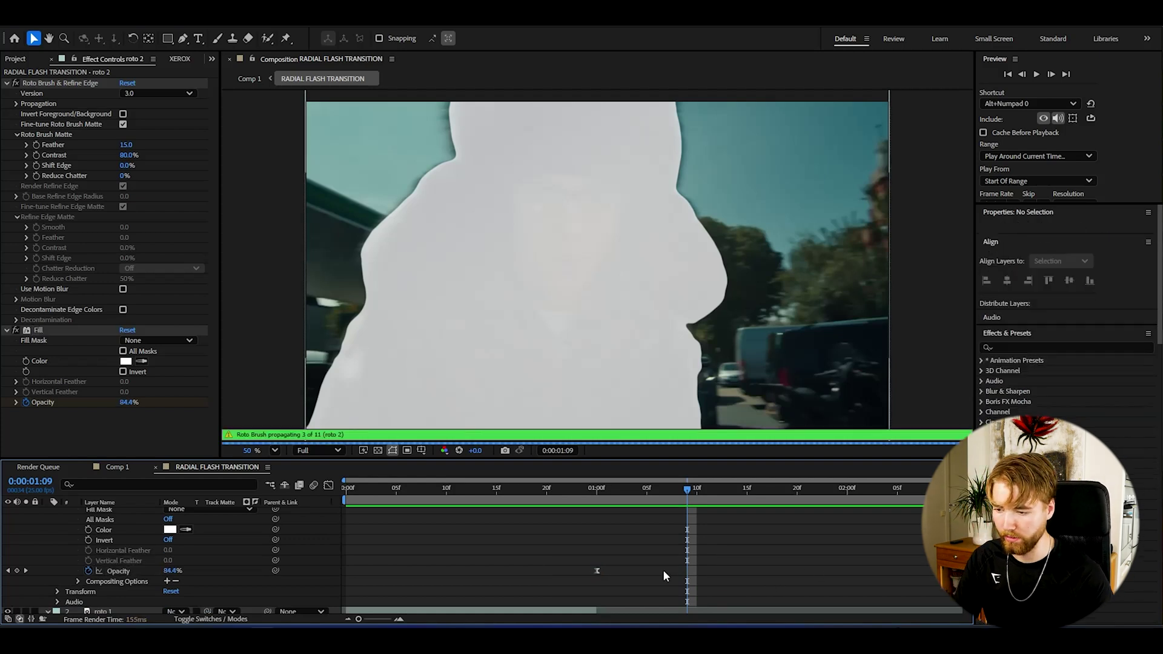
Shape roto 2's Fill opacity curve in the Graph Editor to drop steeply from 0:00:01:00 and flatten out, and preview the flash.
{"action": "left_click", "coordinate": [329, 485]}
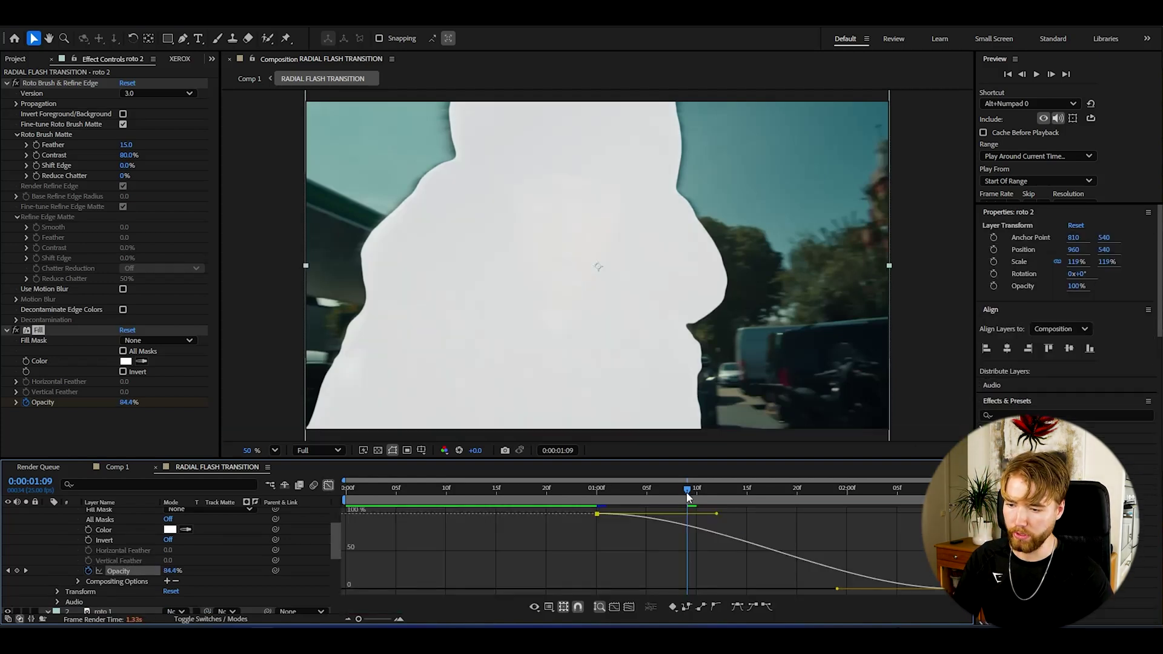
{"action": "left_click_drag", "start_coordinate": [688, 491], "coordinate": [598, 491]}
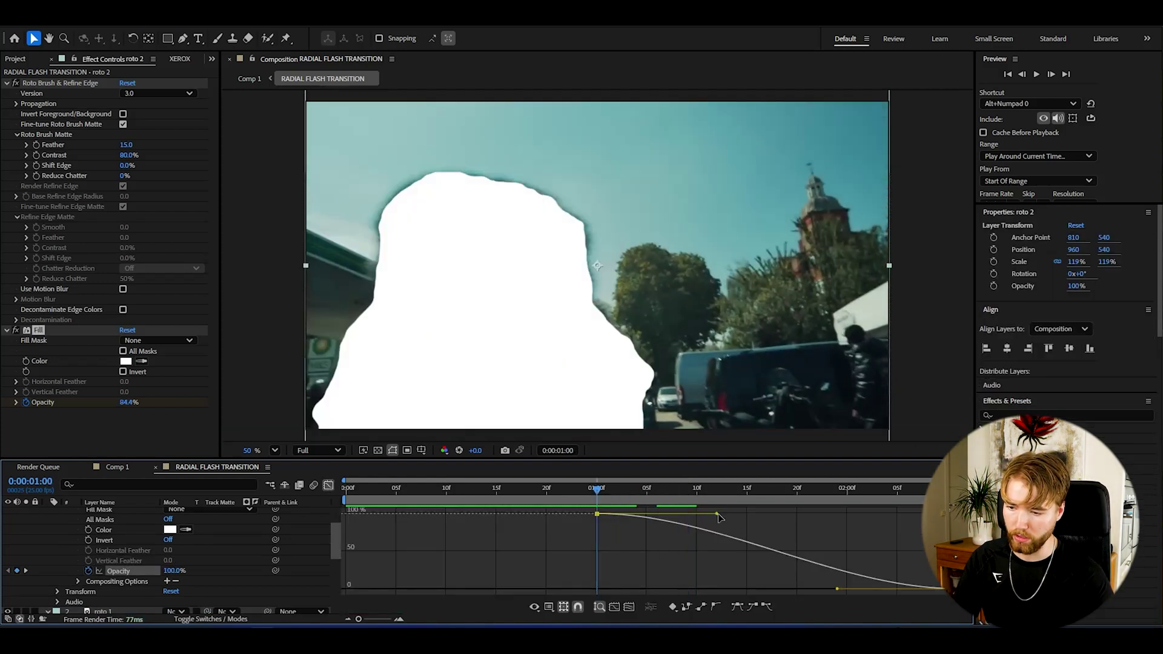
{"action": "left_click_drag", "start_coordinate": [718, 514], "coordinate": [598, 515]}
{"action": "left_click_drag", "start_coordinate": [837, 588], "coordinate": [511, 590]}
{"action": "key", "text": "shift+F3"}
{"action": "key", "text": "space"}
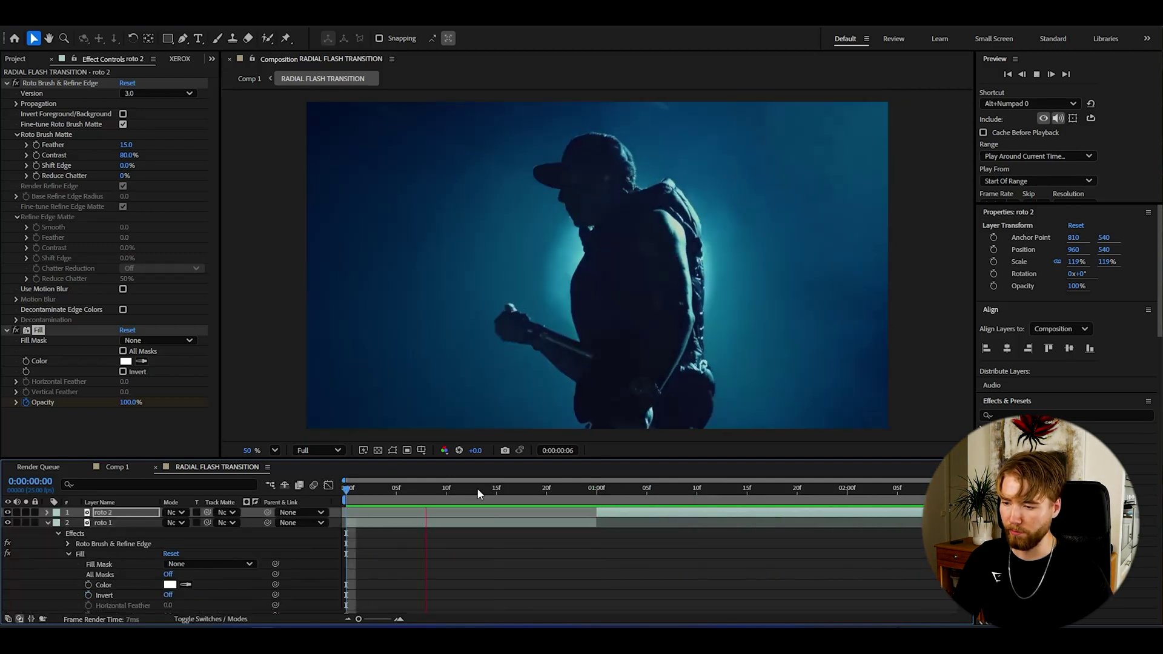
{"action": "left_click_drag", "start_coordinate": [477, 488], "coordinate": [725, 504]}
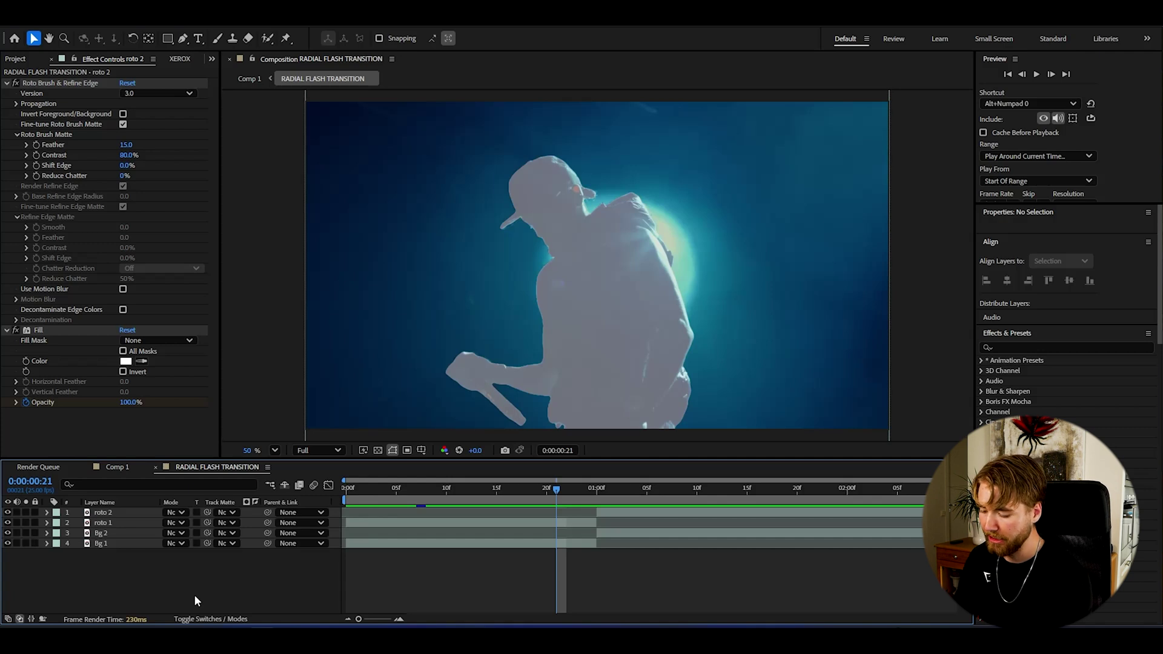
Add a new adjustment layer and place it between the roto 1 and Bg 2 layers.
{"action": "key", "text": "ctrl+alt+y"}
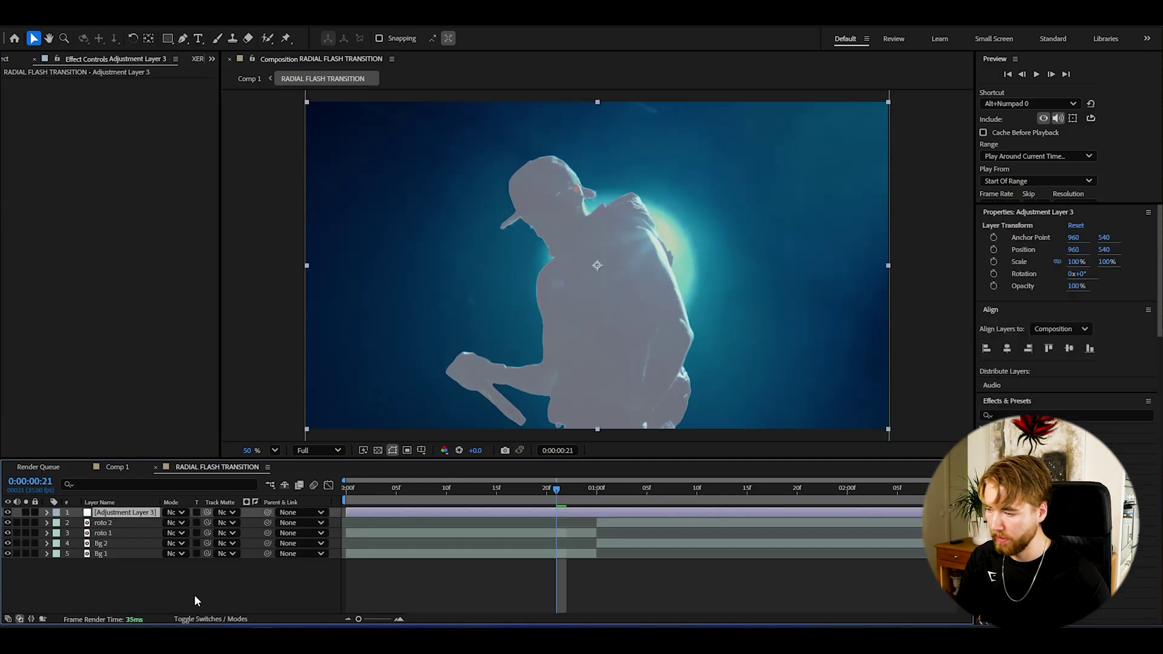
{"action": "left_click_drag", "start_coordinate": [129, 516], "coordinate": [125, 535]}
{"action": "left_click", "coordinate": [364, 576]}
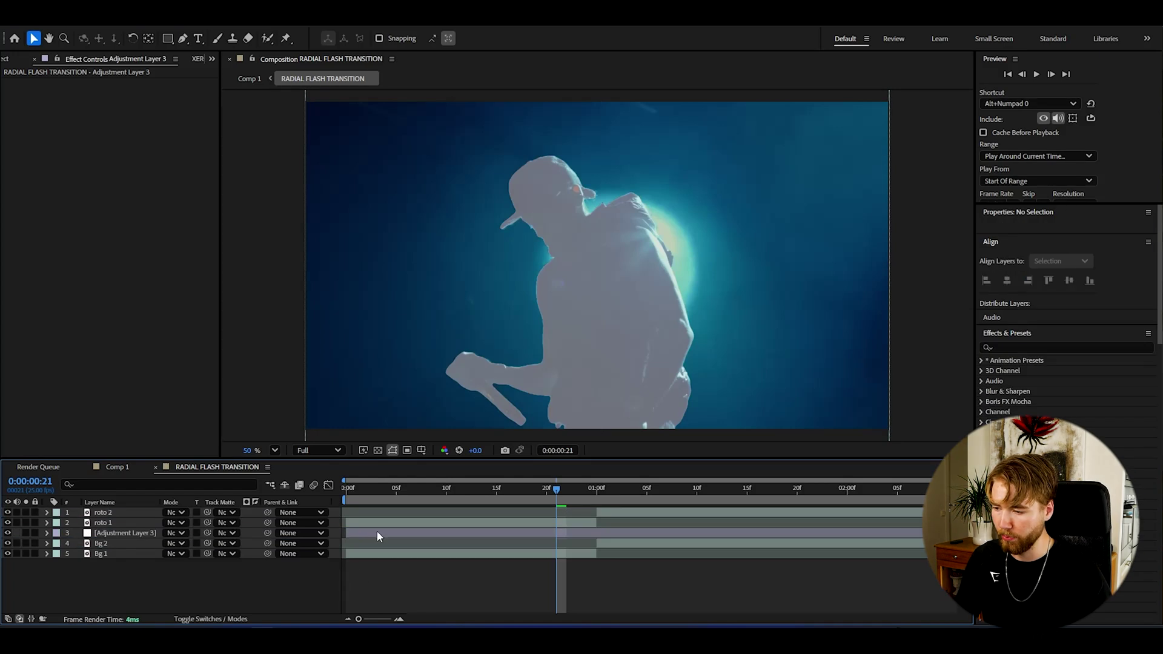
Apply the CC Vignette effect to the new adjustment layer above Bg 2.
{"action": "left_click", "coordinate": [130, 533]}
{"action": "key", "text": "Home"}
{"action": "key", "text": "ctrl+space"}
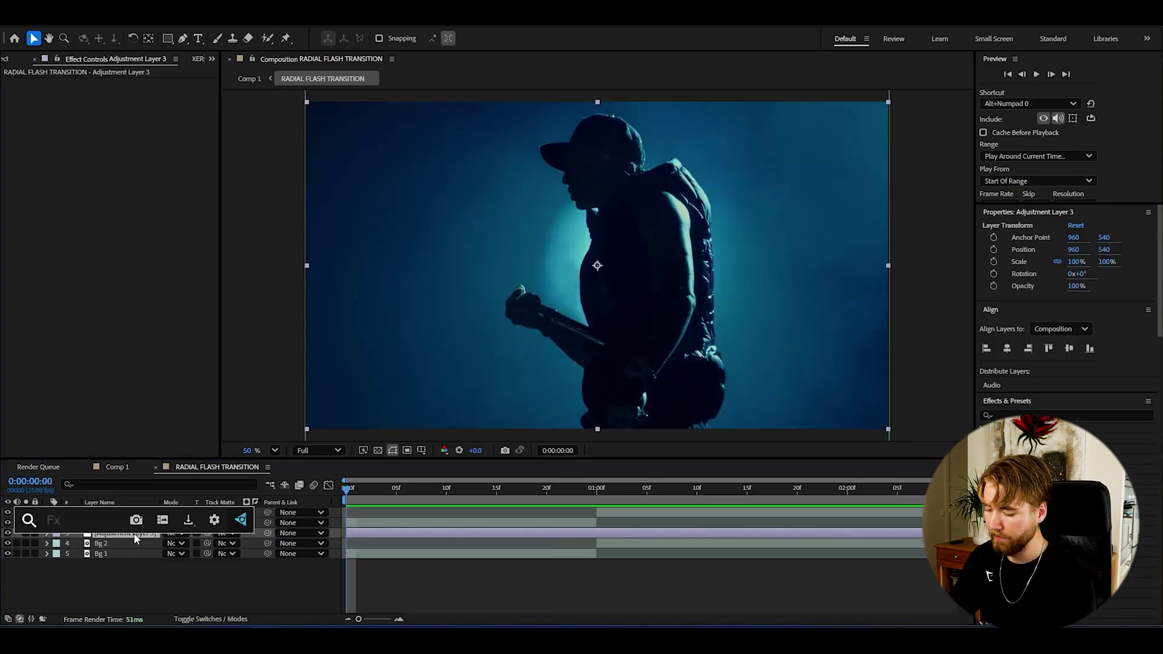
{"action": "type", "text": "vig"}
{"action": "key", "text": "Return"}
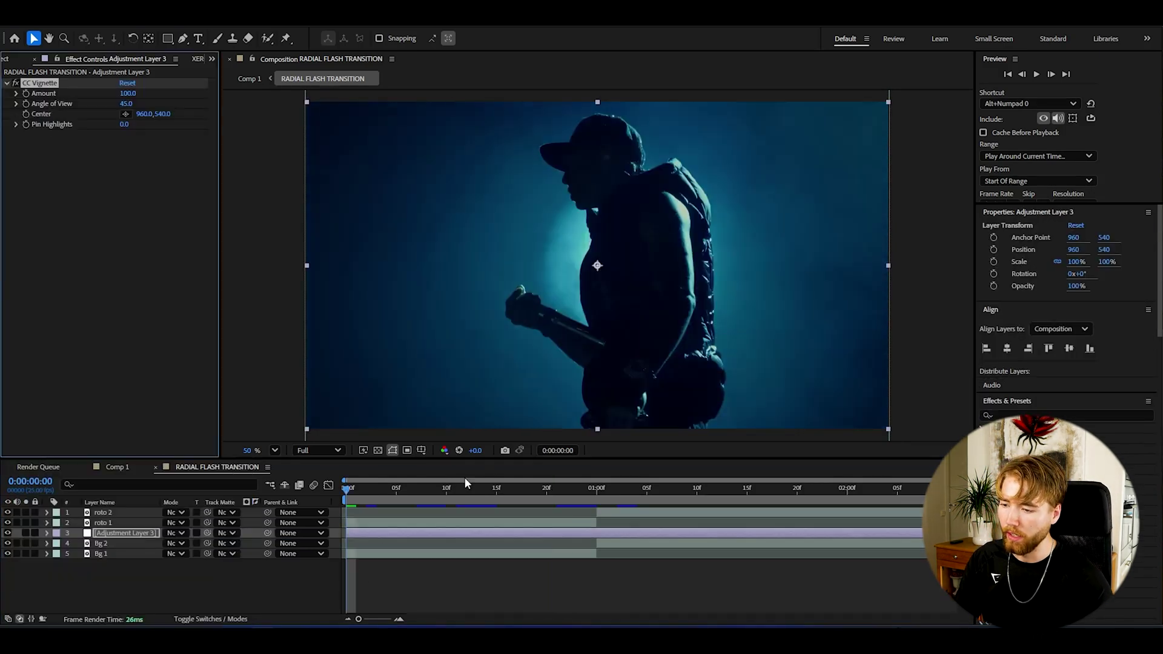
Set CC Vignette's Angle of View to 85 at 0:00:01:00 and keyframe it there.
{"action": "left_click_drag", "start_coordinate": [464, 483], "coordinate": [597, 490]}
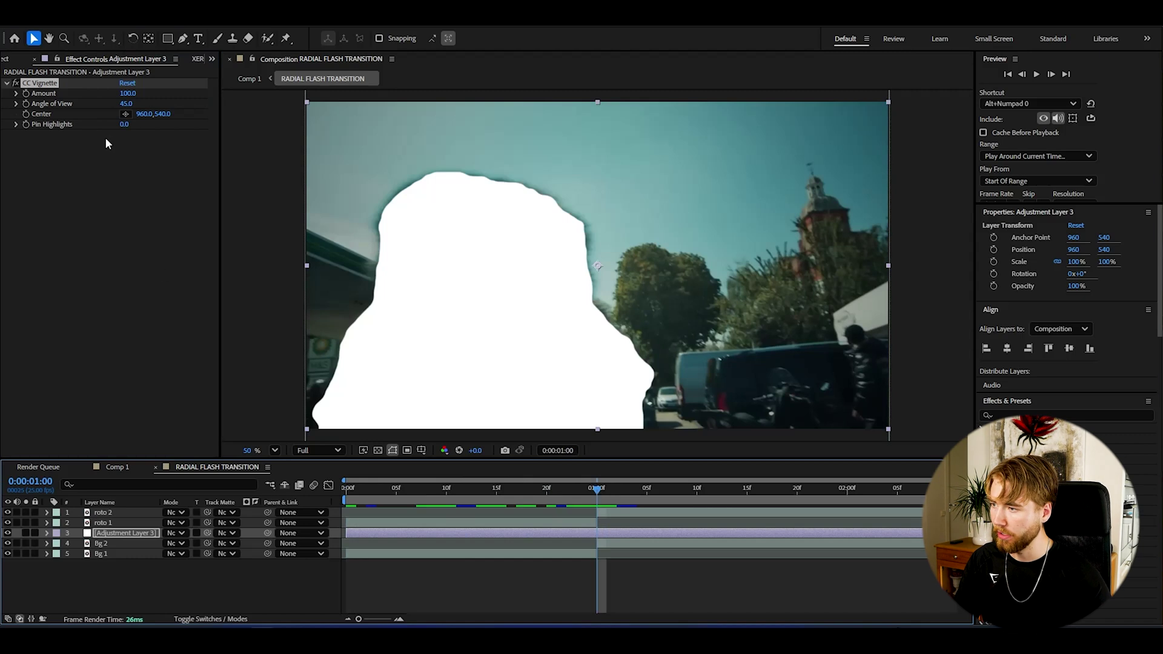
{"action": "left_click_drag", "start_coordinate": [124, 106], "coordinate": [383, 128]}
{"action": "left_click", "coordinate": [125, 103]}
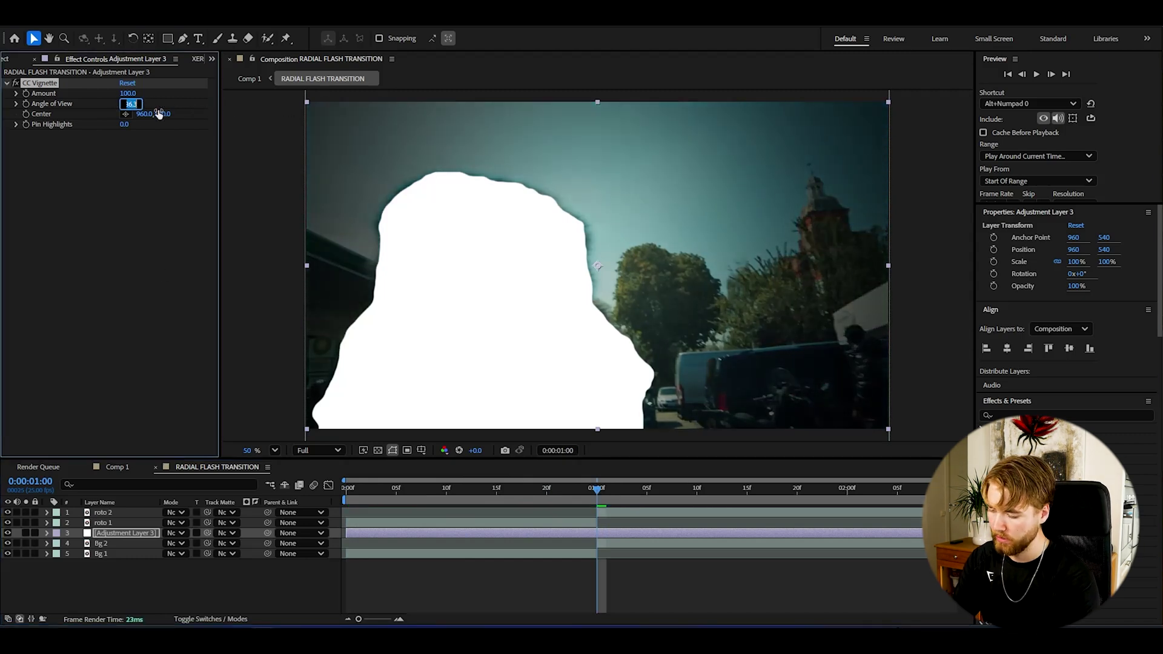
{"action": "type", "text": "85"}
{"action": "key", "text": "Return"}
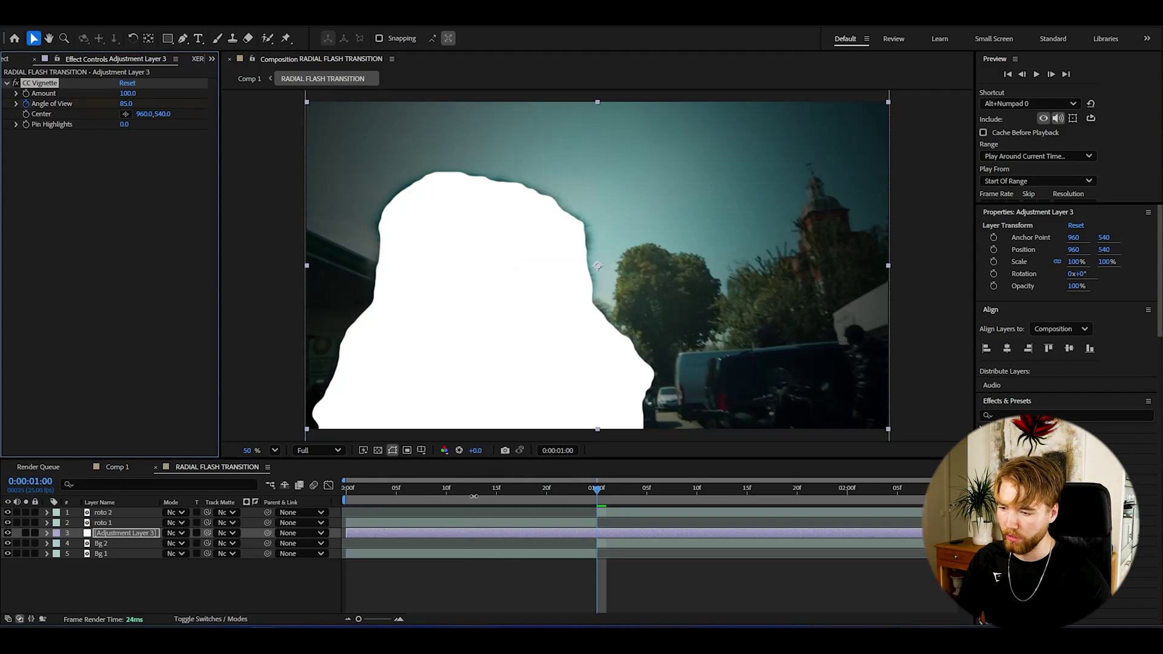
Keyframe CC Vignette's Angle of View to 0 at 0:00:00:00 and 0:00:02:11, and rename the layer Vignette.
{"action": "left_click_drag", "start_coordinate": [474, 496], "coordinate": [345, 492]}
{"action": "left_click", "coordinate": [126, 103]}
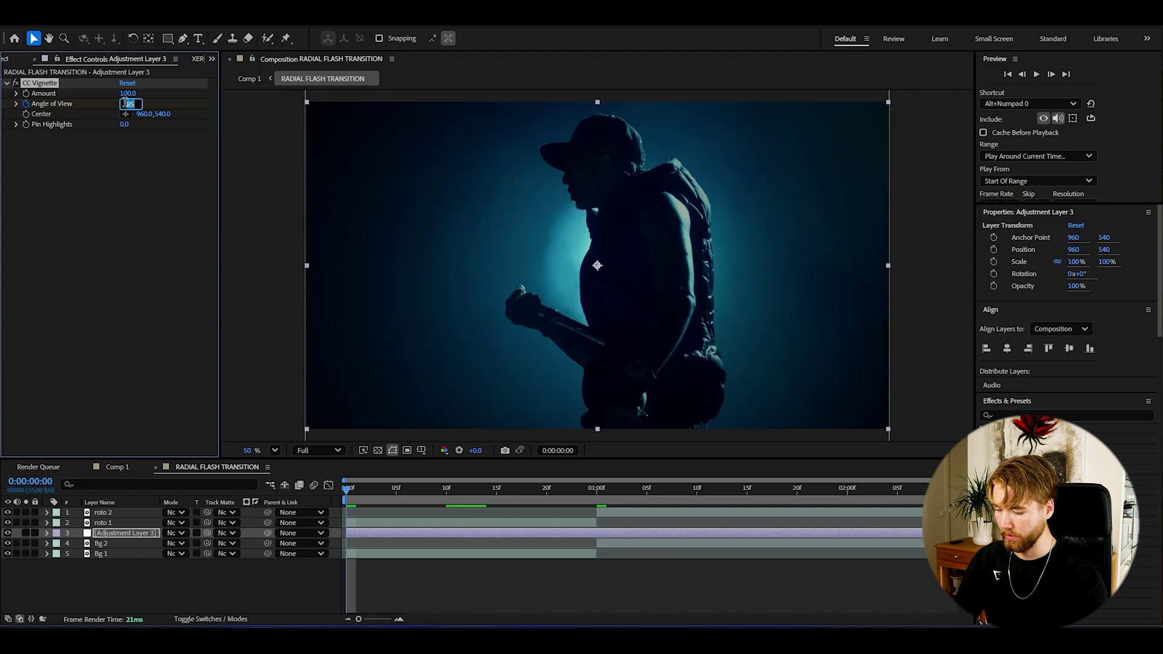
{"action": "type", "text": "0"}
{"action": "key", "text": "Return"}
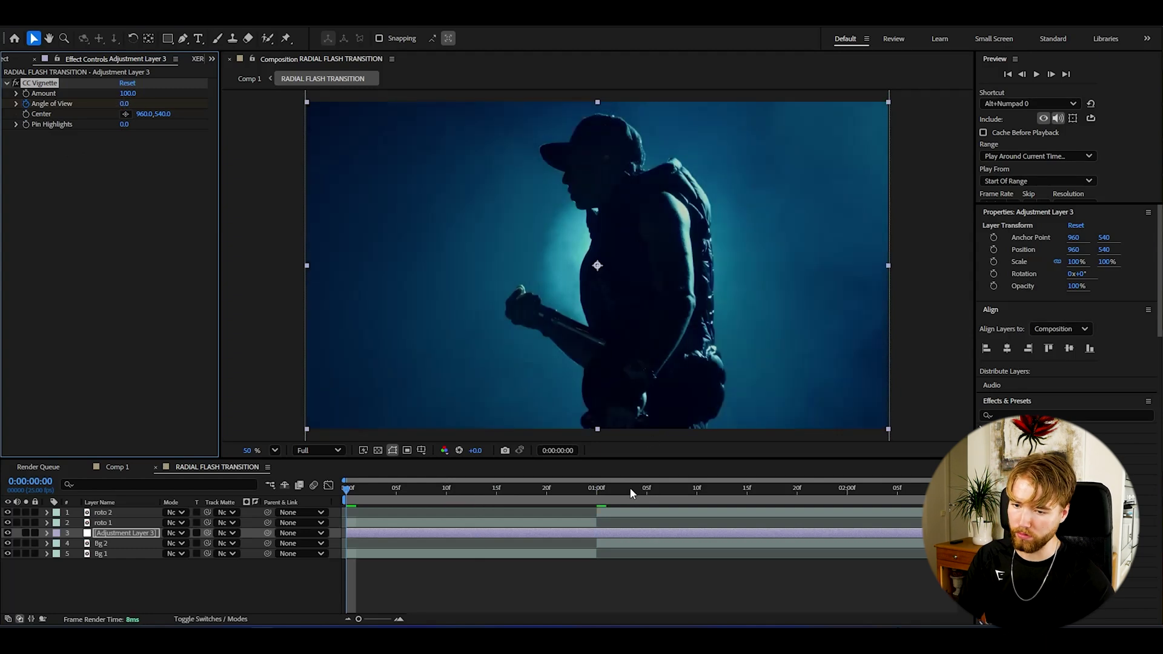
{"action": "left_click_drag", "start_coordinate": [630, 493], "coordinate": [957, 493]}
{"action": "left_click", "coordinate": [131, 103]}
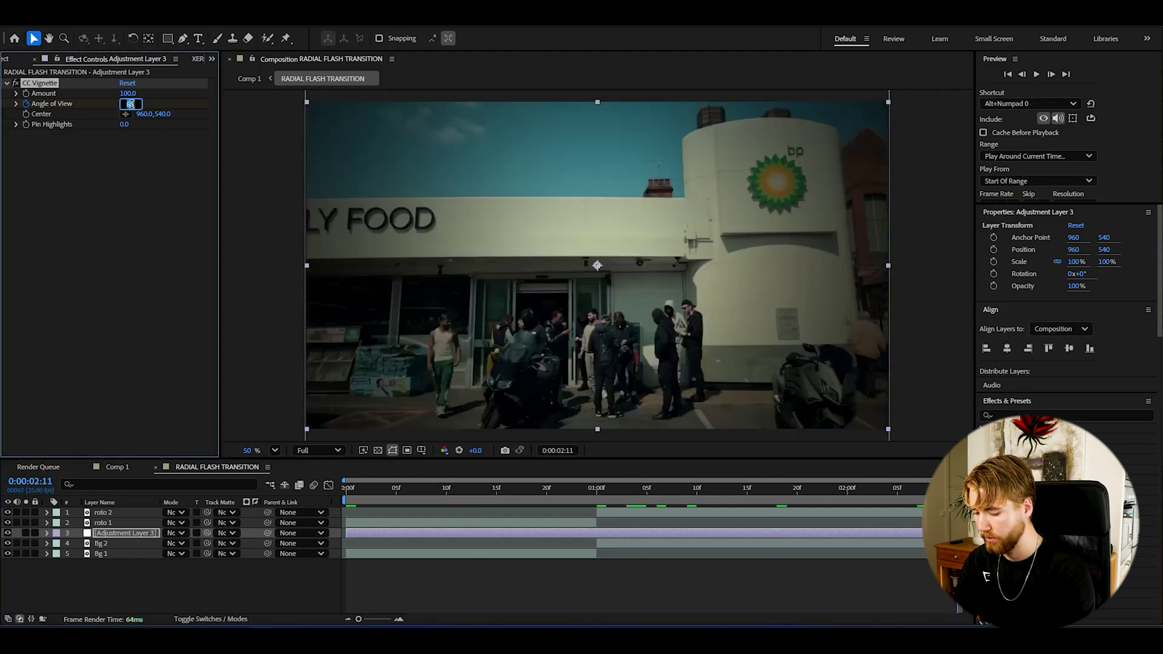
{"action": "type", "text": "0"}
{"action": "key", "text": "Return"}
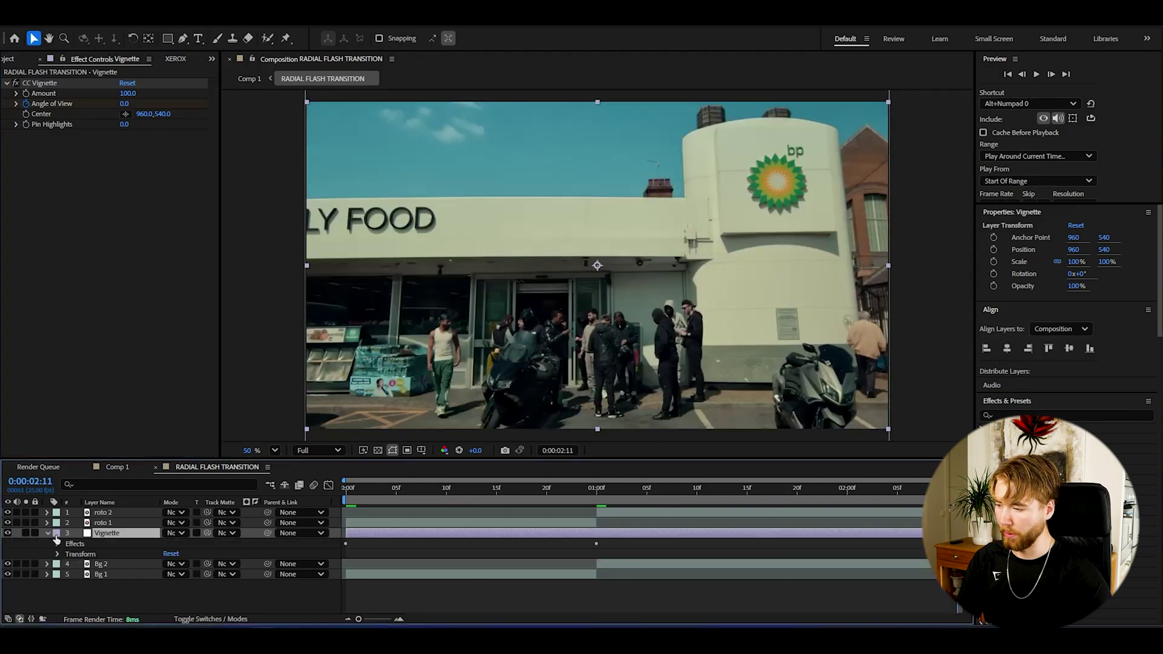
Reveal the Vignette layer's Angle of View keyframes in the timeline and apply Easy Ease to all of them.
{"action": "left_click", "coordinate": [57, 543]}
{"action": "left_click", "coordinate": [69, 554]}
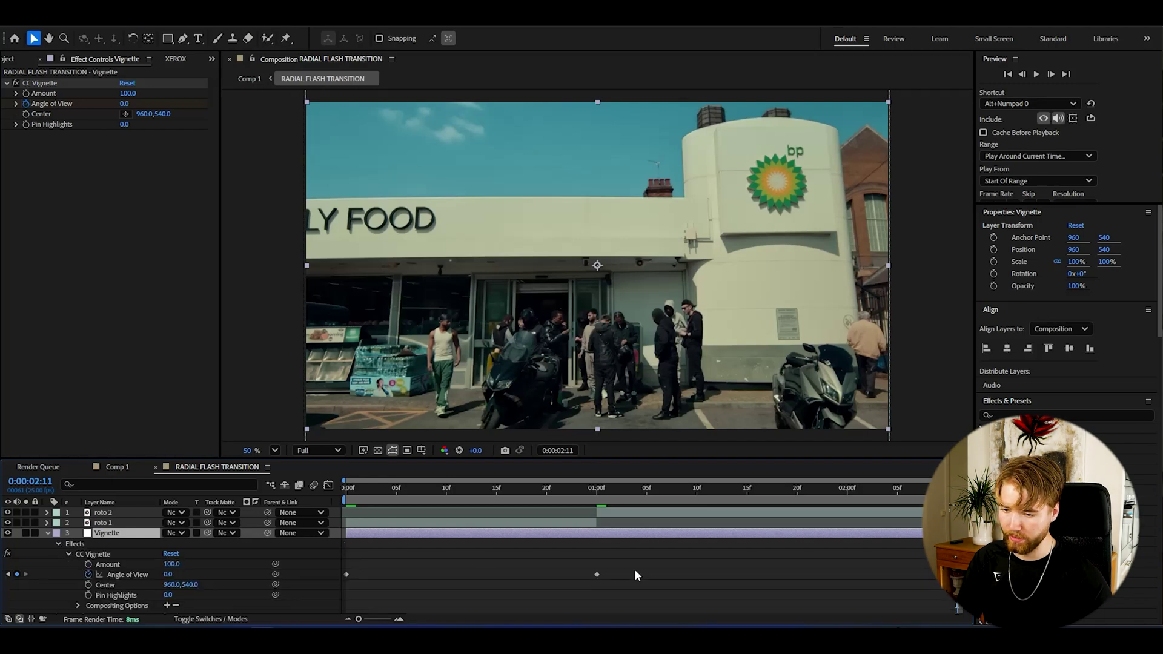
{"action": "left_click_drag", "start_coordinate": [343, 559], "coordinate": [917, 599]}
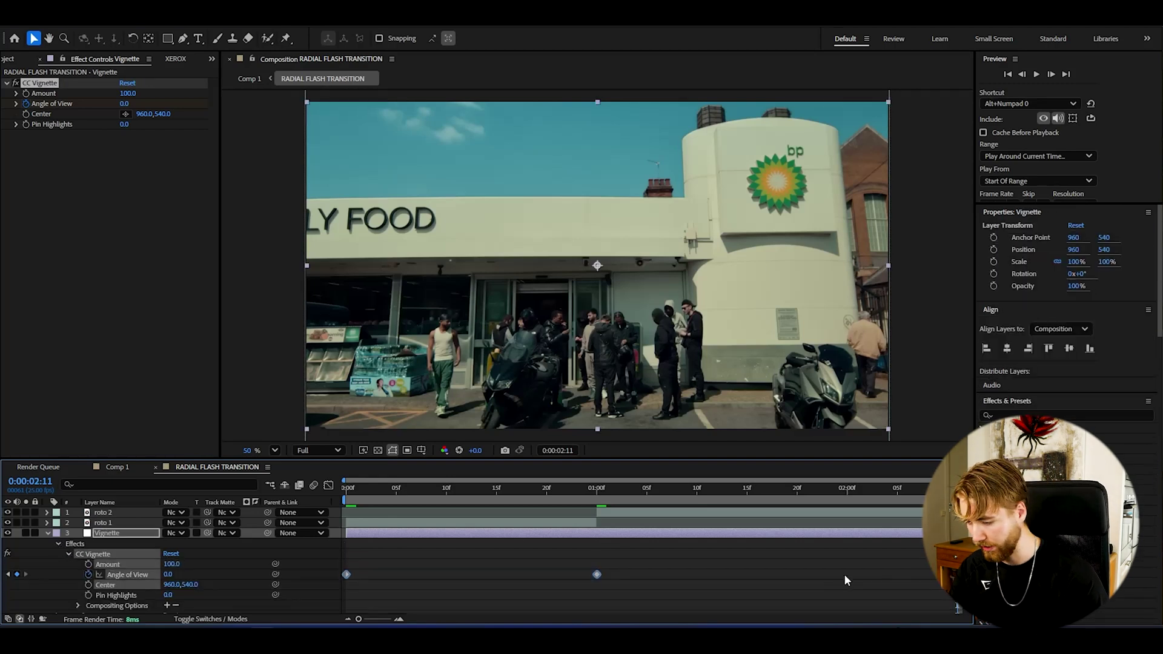
{"action": "left_click", "coordinate": [597, 575]}
Shape the Angle of View curve in the Graph Editor into a sharp peak at 0:00:01:00 with flat ends, and preview the vignette.
{"action": "left_click", "coordinate": [328, 485]}
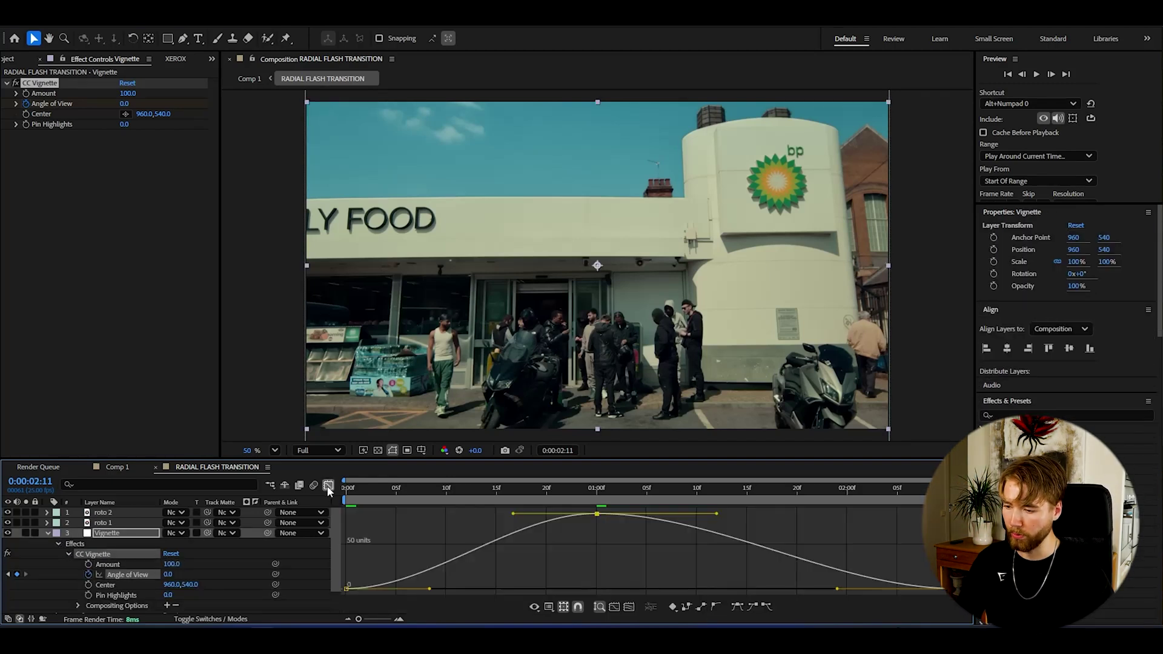
{"action": "left_click_drag", "start_coordinate": [428, 589], "coordinate": [674, 587]}
{"action": "left_click_drag", "start_coordinate": [513, 514], "coordinate": [594, 513]}
{"action": "left_click_drag", "start_coordinate": [718, 515], "coordinate": [601, 514]}
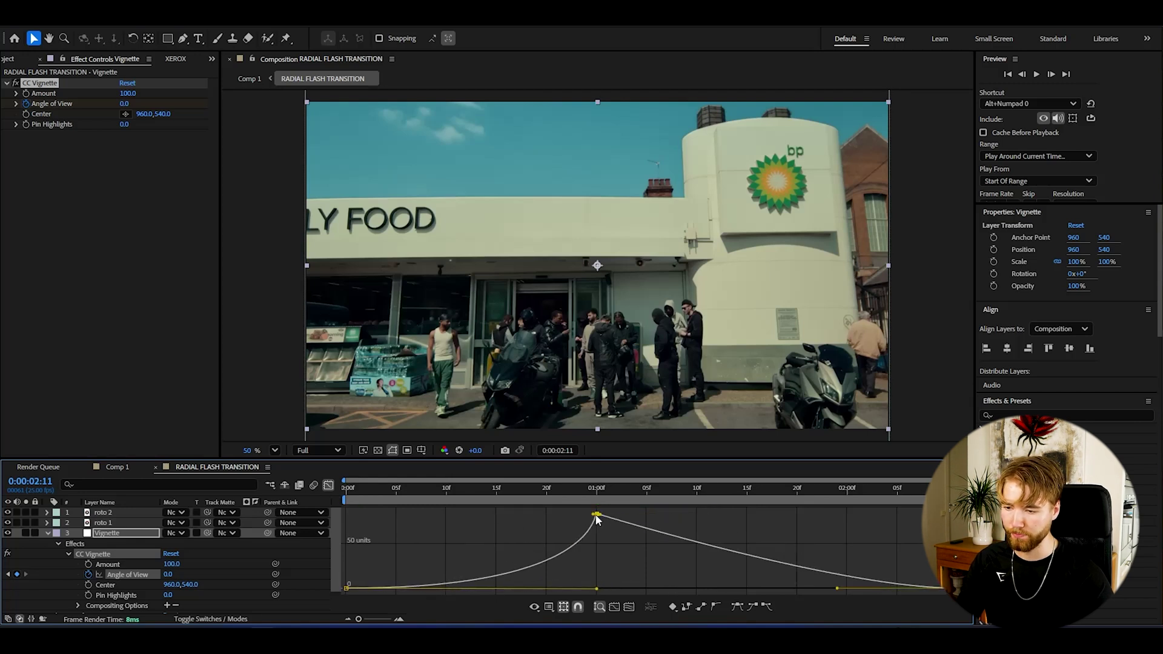
{"action": "key", "text": "space"}
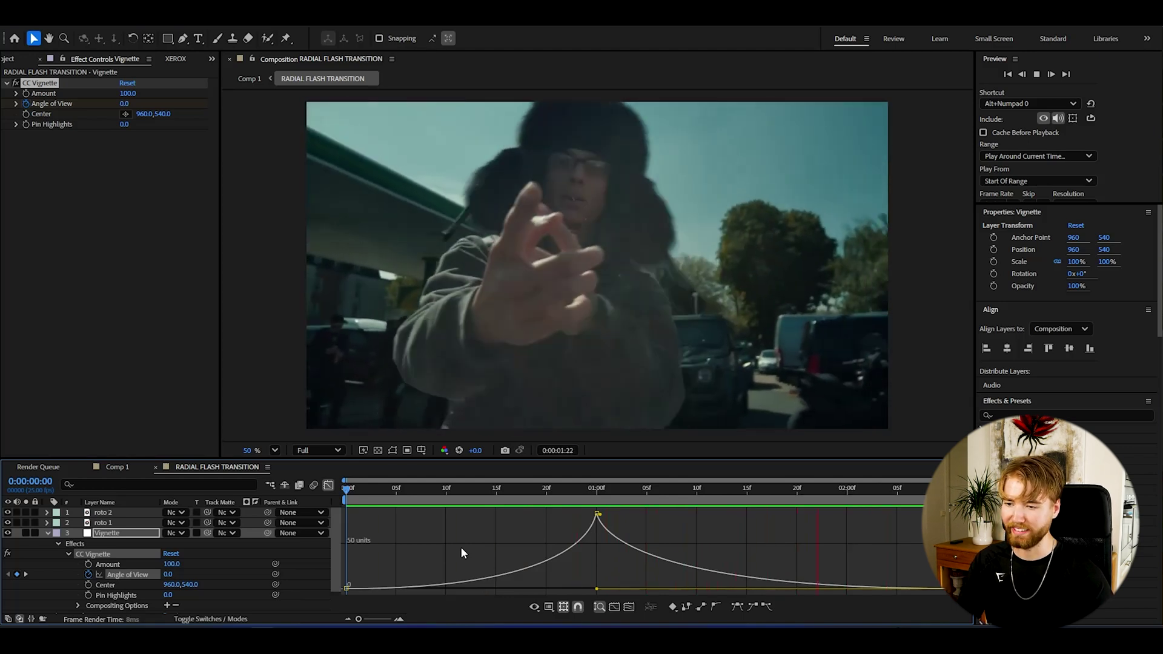
{"action": "key", "text": "space"}
Collapse the Vignette layer's properties, return to the layer bar view and deselect everything.
{"action": "key", "text": "u"}
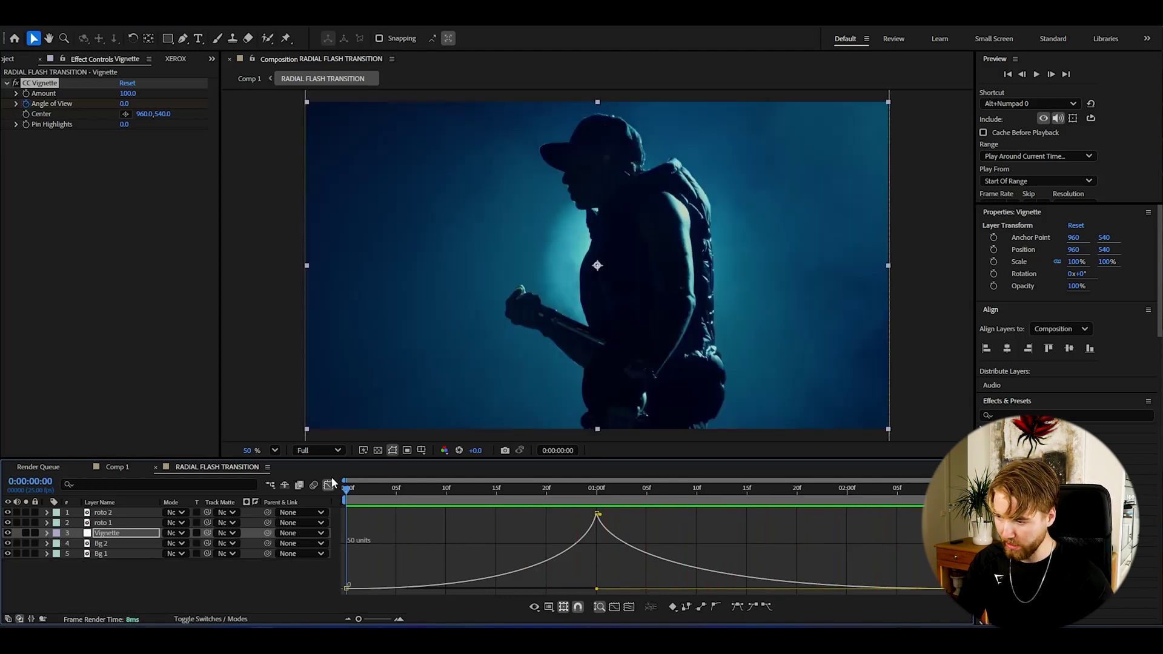
{"action": "left_click", "coordinate": [329, 485]}
{"action": "left_click", "coordinate": [424, 593]}
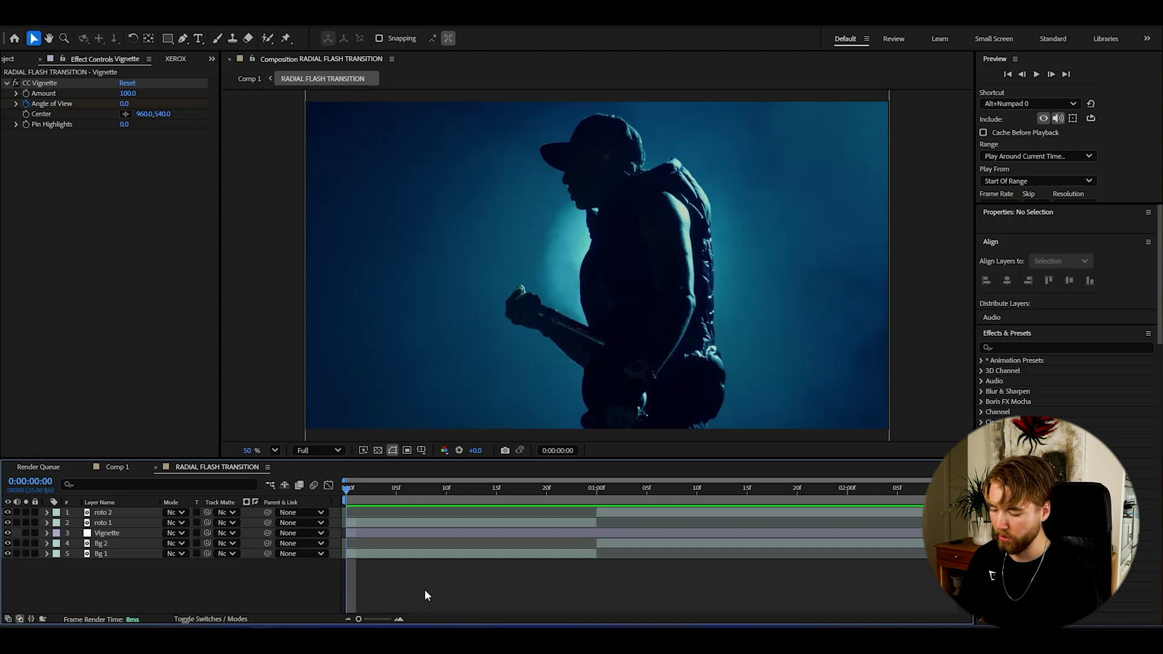
Add a new adjustment layer above all layers and apply Camera Lens Blur to it.
{"action": "key", "text": "ctrl+alt+y"}
{"action": "key", "text": "ctrl+space"}
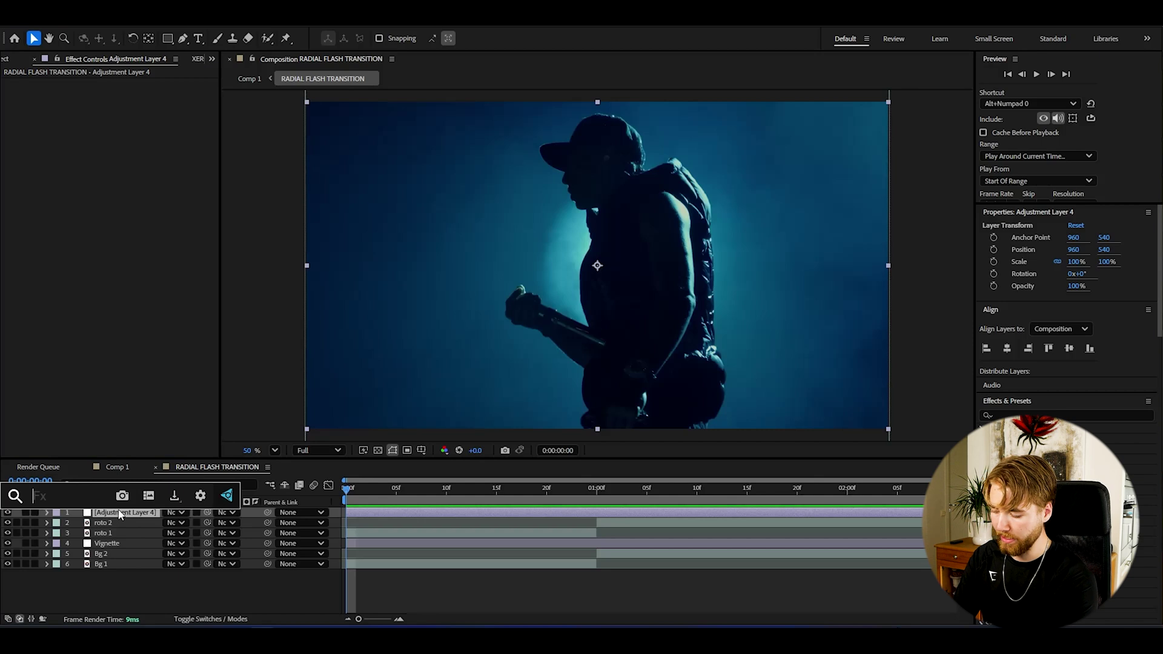
{"action": "type", "text": "camer"}
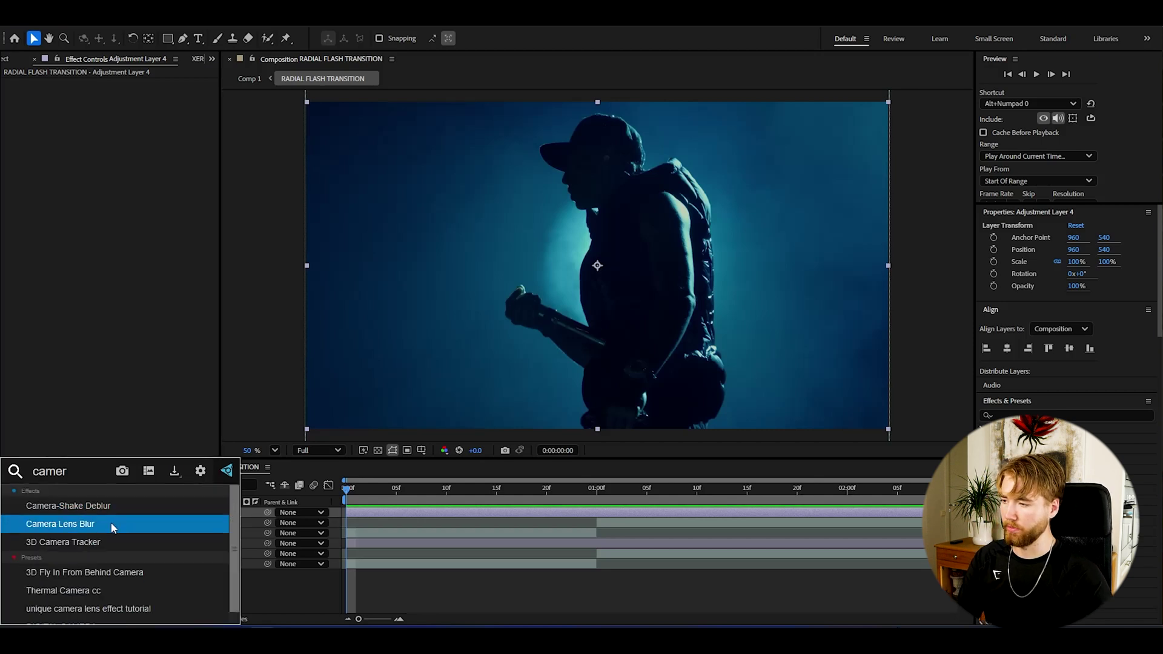
{"action": "left_click", "coordinate": [111, 524]}
Set Camera Lens Blur's Blur Radius to 25 at 0:00:01:00 and keyframe it there.
{"action": "left_click_drag", "start_coordinate": [517, 484], "coordinate": [597, 487]}
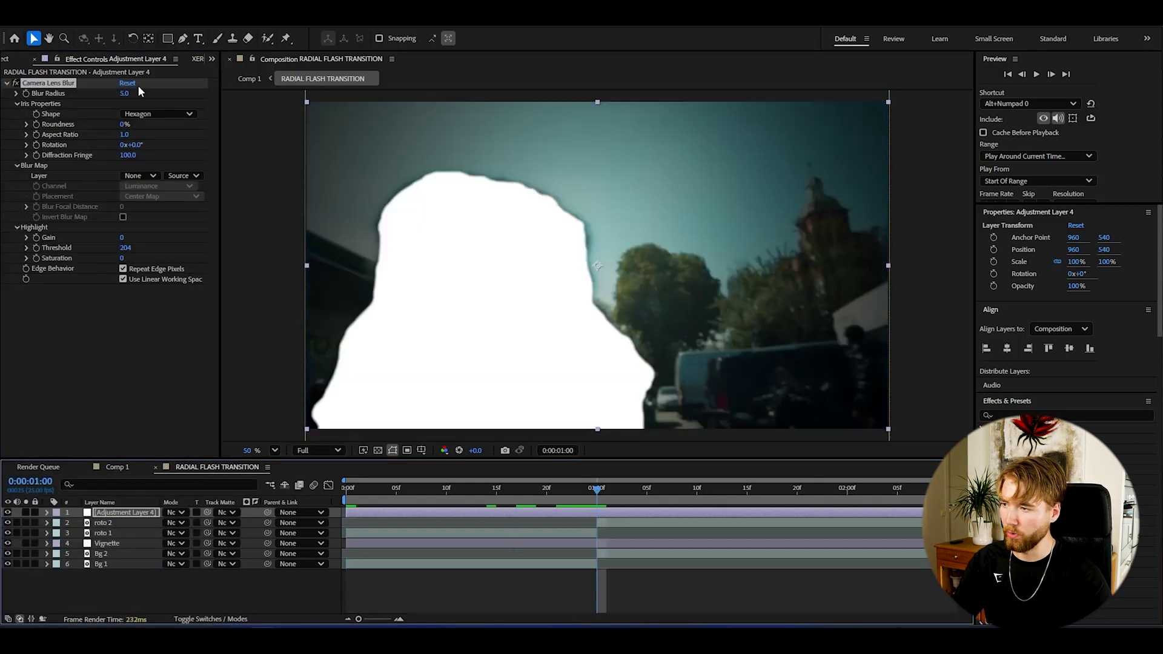
{"action": "left_click", "coordinate": [126, 93]}
{"action": "type", "text": "25"}
{"action": "key", "text": "Return"}
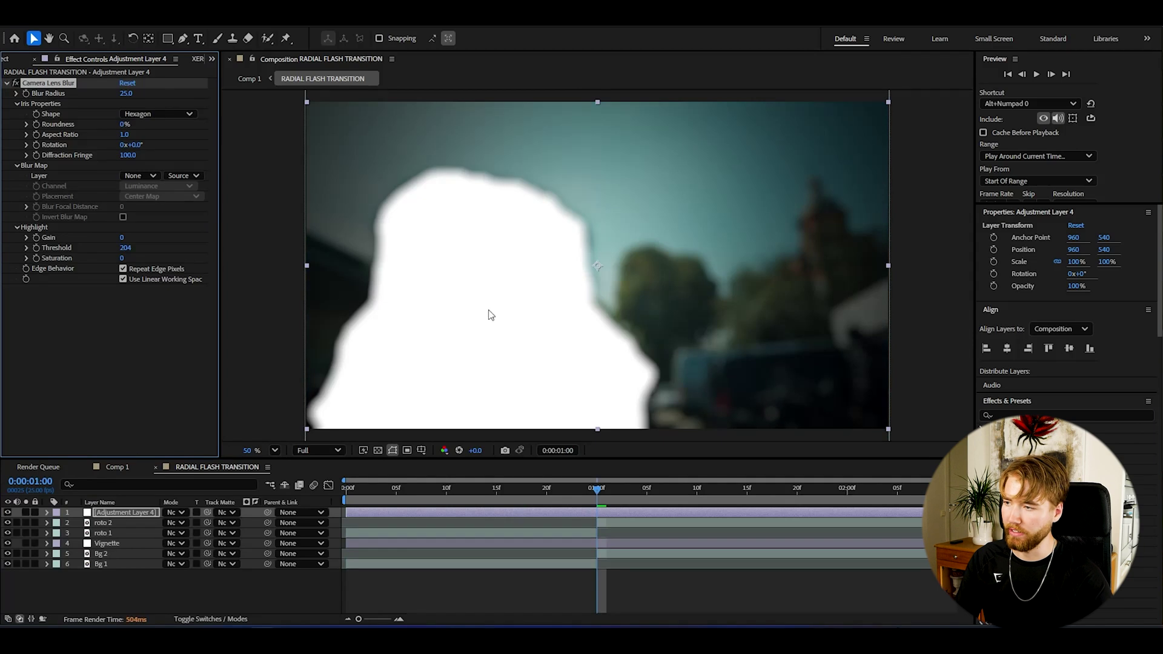
{"action": "left_click", "coordinate": [26, 93]}
Keyframe the Blur Radius to 0 at 0:00:00:00 and 0:00:02:11, and rename the layer Radial.
{"action": "key", "text": "Home"}
{"action": "left_click", "coordinate": [125, 93]}
{"action": "type", "text": "0"}
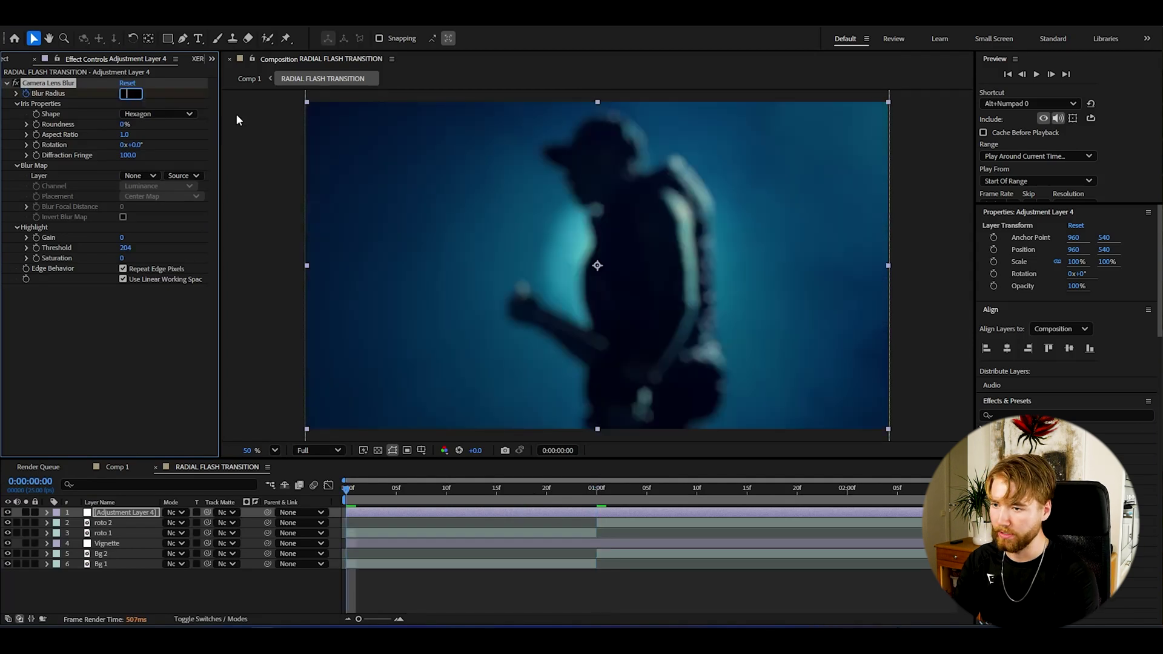
{"action": "key", "text": "Return"}
{"action": "key", "text": "End"}
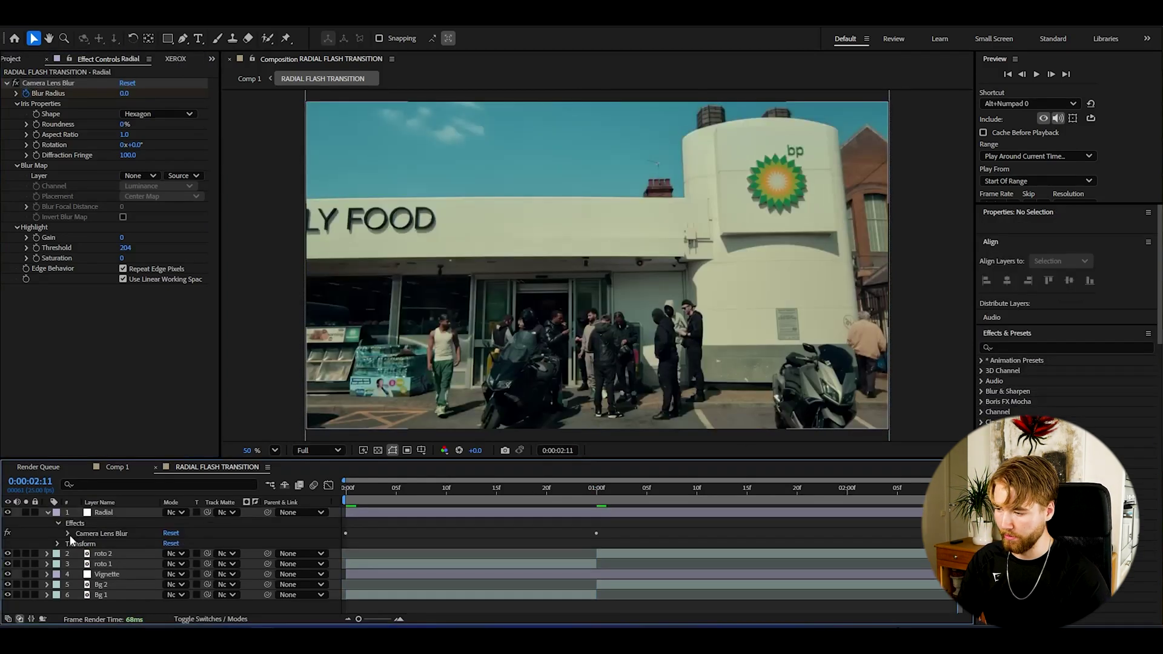
Reveal the Radial layer's Blur Radius keyframes in the timeline and apply Easy Ease to all of them.
{"action": "left_click", "coordinate": [68, 534]}
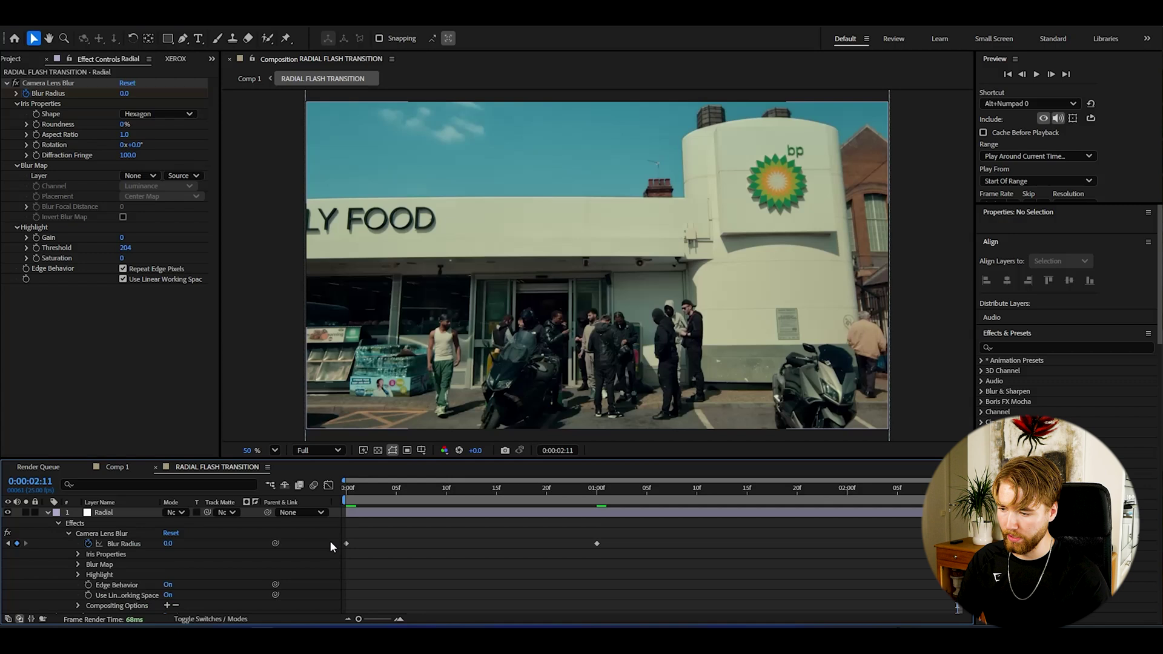
{"action": "left_click_drag", "start_coordinate": [346, 530], "coordinate": [933, 549]}
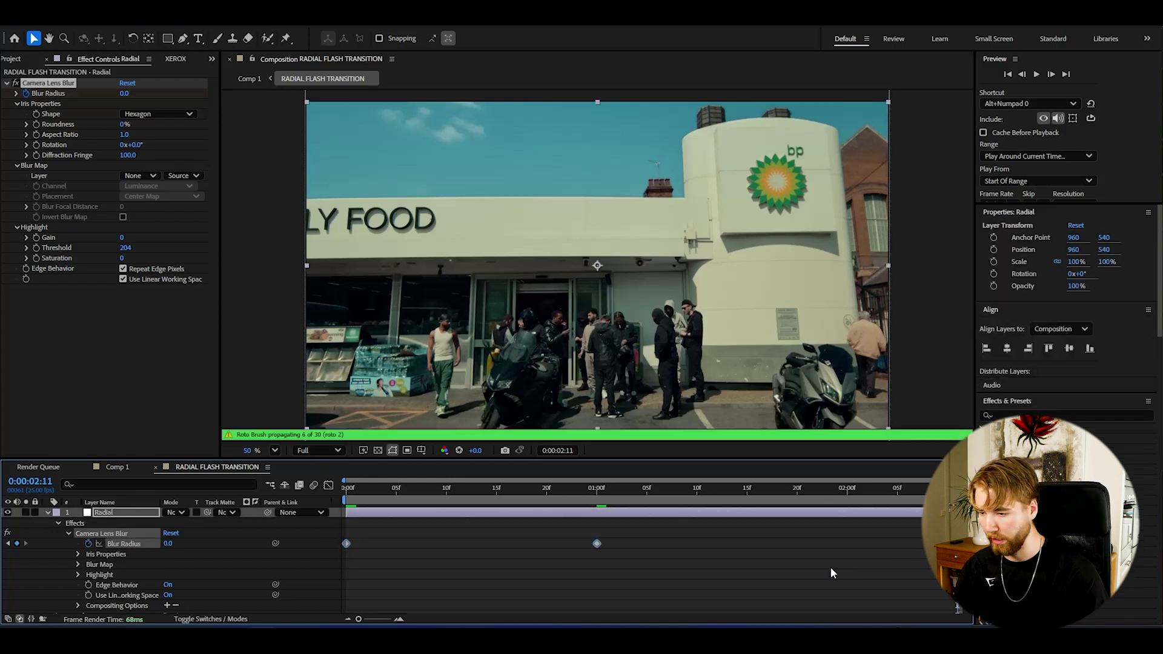
{"action": "key", "text": "F9"}
{"action": "left_click", "coordinate": [776, 587]}
Shape the Blur Radius curve in the Graph Editor into a sharp peak at 0:00:01:00 with flat ends, and preview the blur.
{"action": "left_click", "coordinate": [596, 544]}
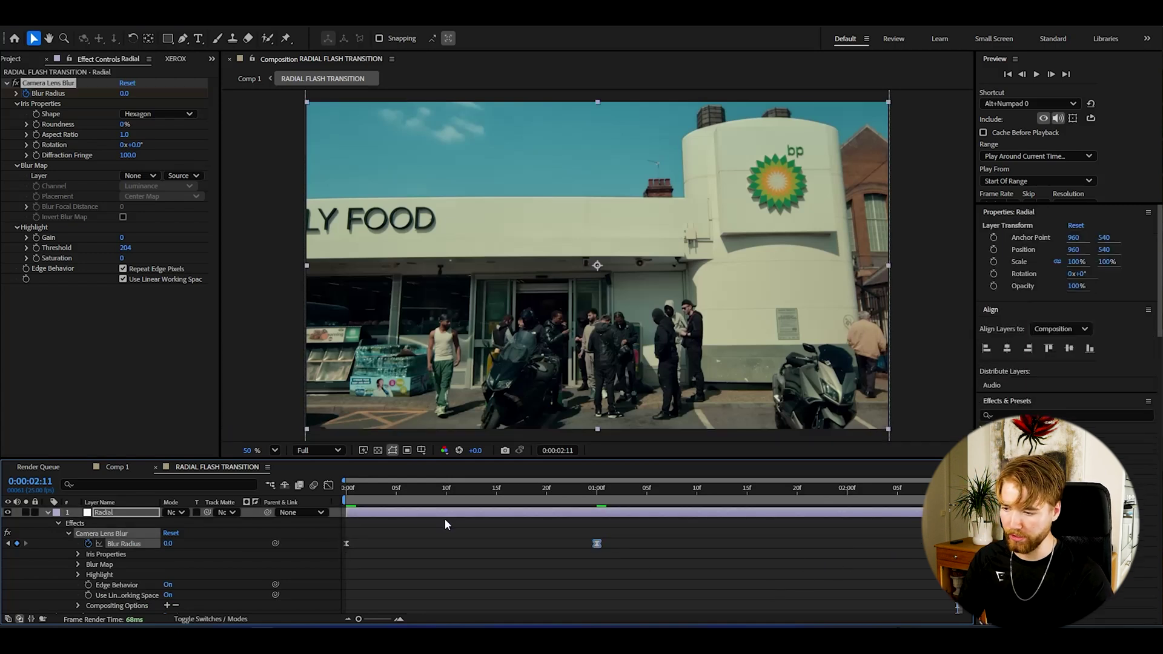
{"action": "left_click", "coordinate": [328, 486]}
{"action": "left_click_drag", "start_coordinate": [429, 589], "coordinate": [675, 598]}
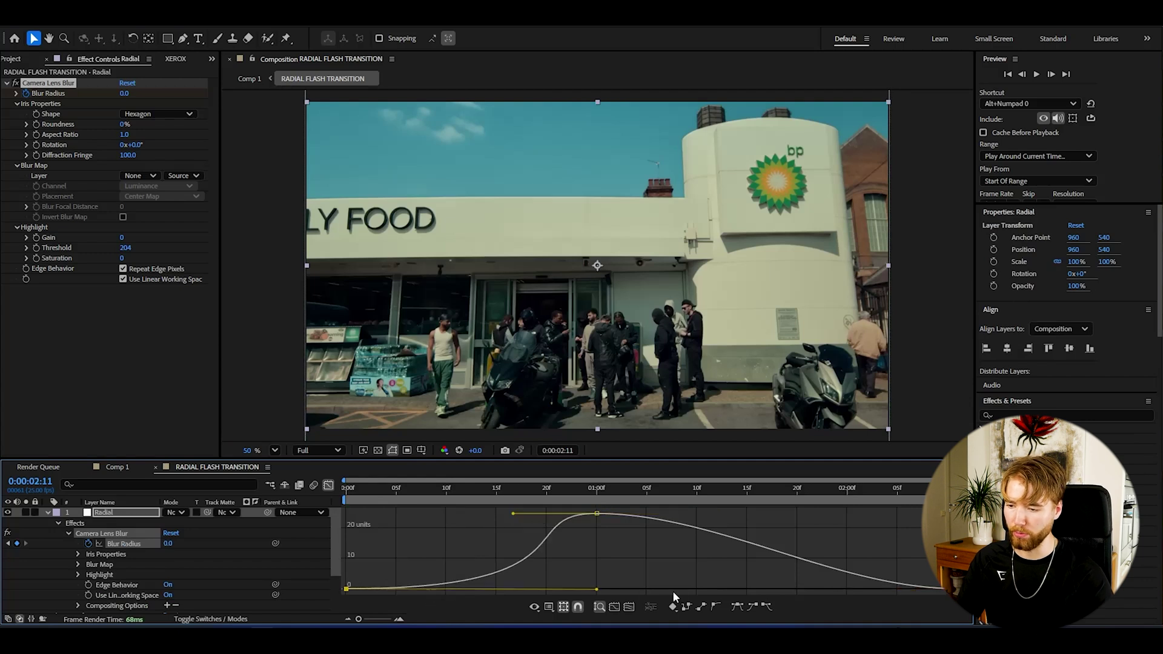
{"action": "left_click_drag", "start_coordinate": [513, 514], "coordinate": [599, 515]}
{"action": "left_click_drag", "start_coordinate": [717, 513], "coordinate": [580, 523]}
{"action": "key", "text": "space"}
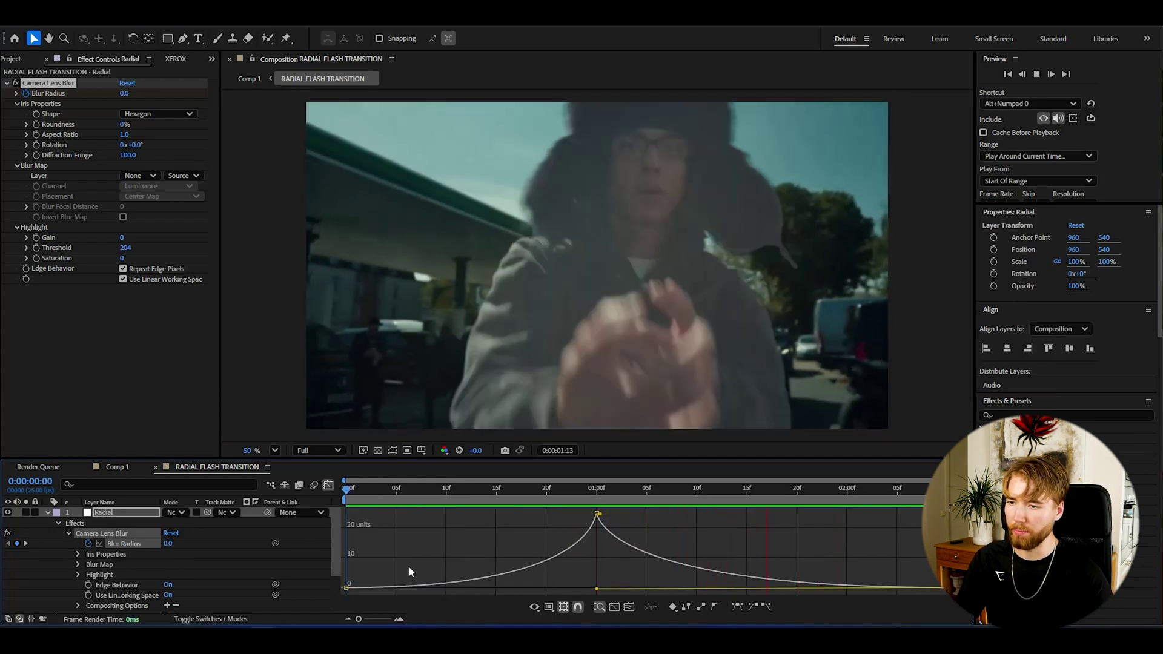
Apply the Radial Blur effect to the Radial layer and set its Amount to 100.
{"action": "key", "text": "ctrl+space"}
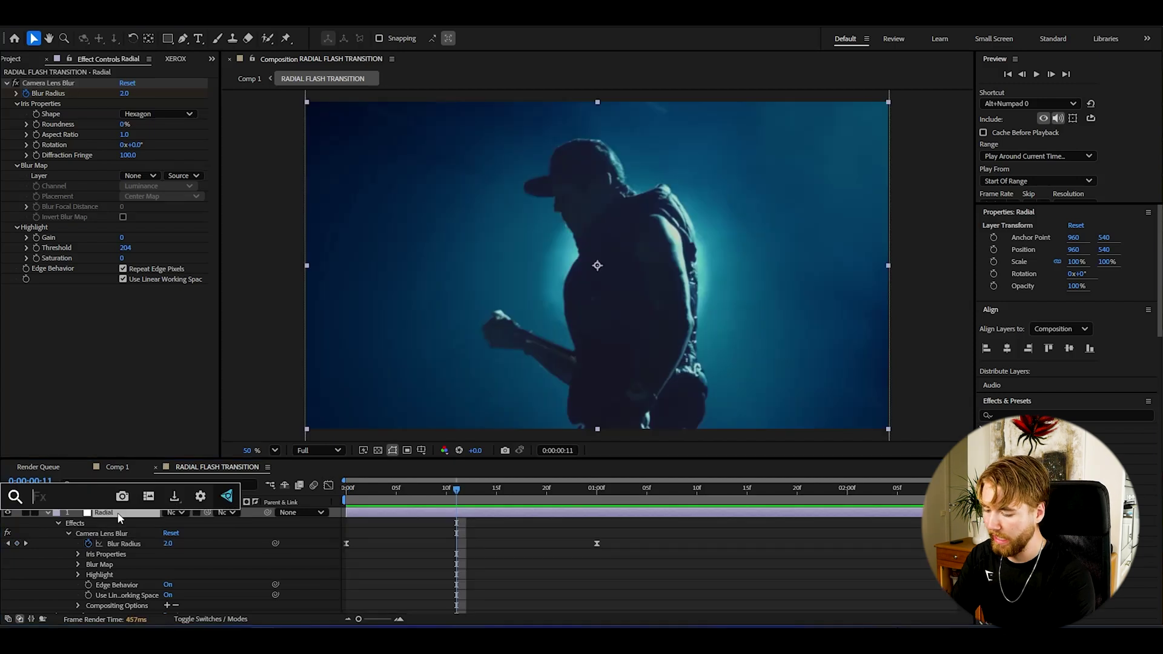
{"action": "type", "text": "radi"}
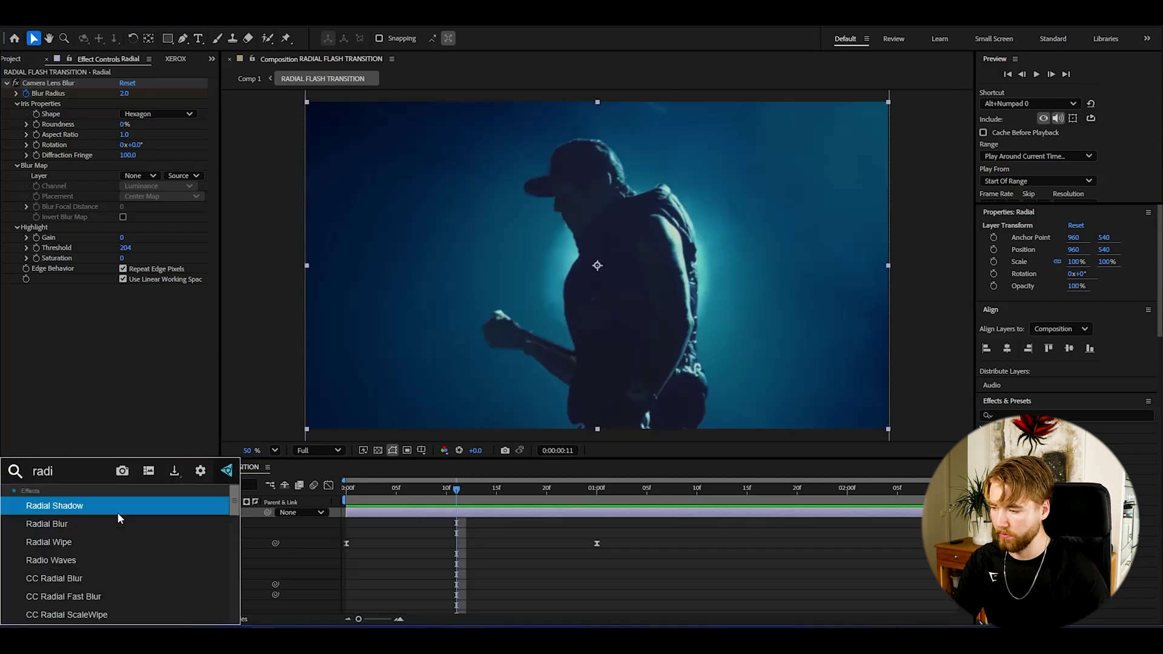
{"action": "left_click", "coordinate": [118, 524]}
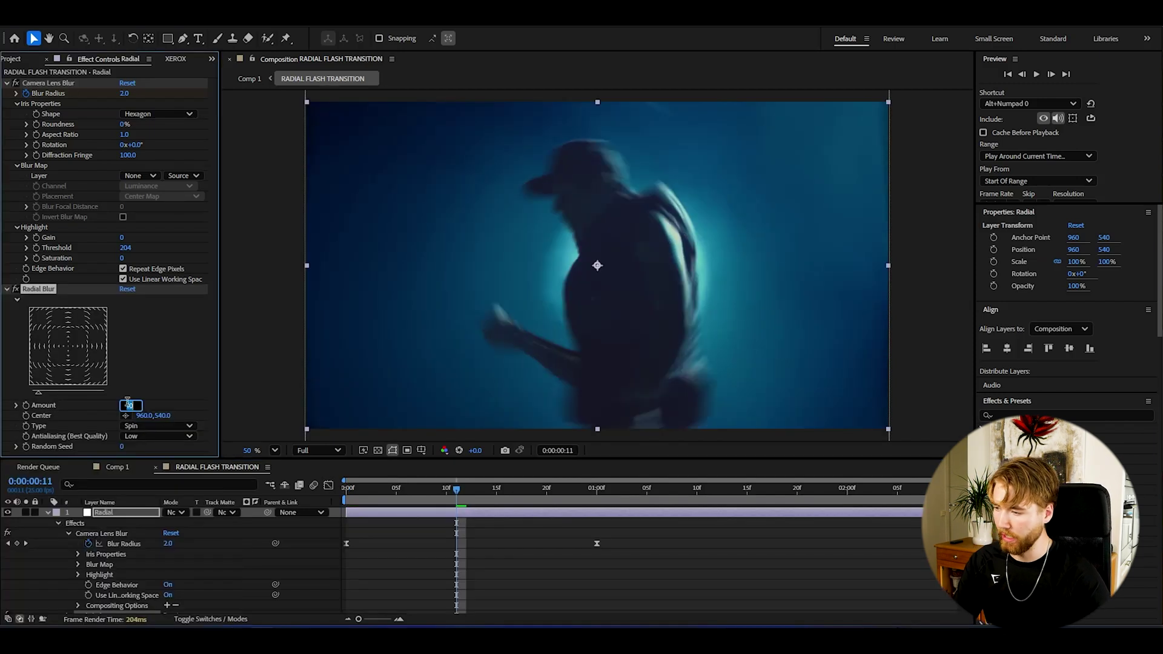
{"action": "type", "text": "100"}
{"action": "key", "text": "Return"}
Change the Radial Blur's Type to Zoom and keyframe its Amount of 100 at 0:00:01:00.
{"action": "key", "text": "k"}
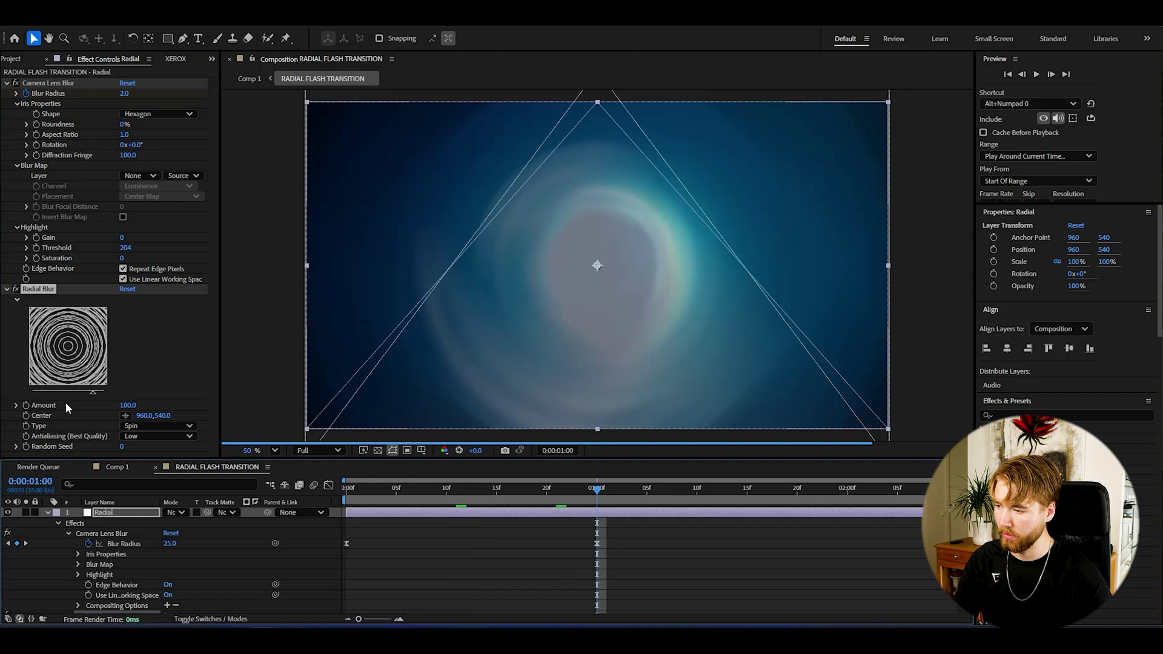
{"action": "left_click", "coordinate": [124, 428]}
{"action": "left_click", "coordinate": [143, 450]}
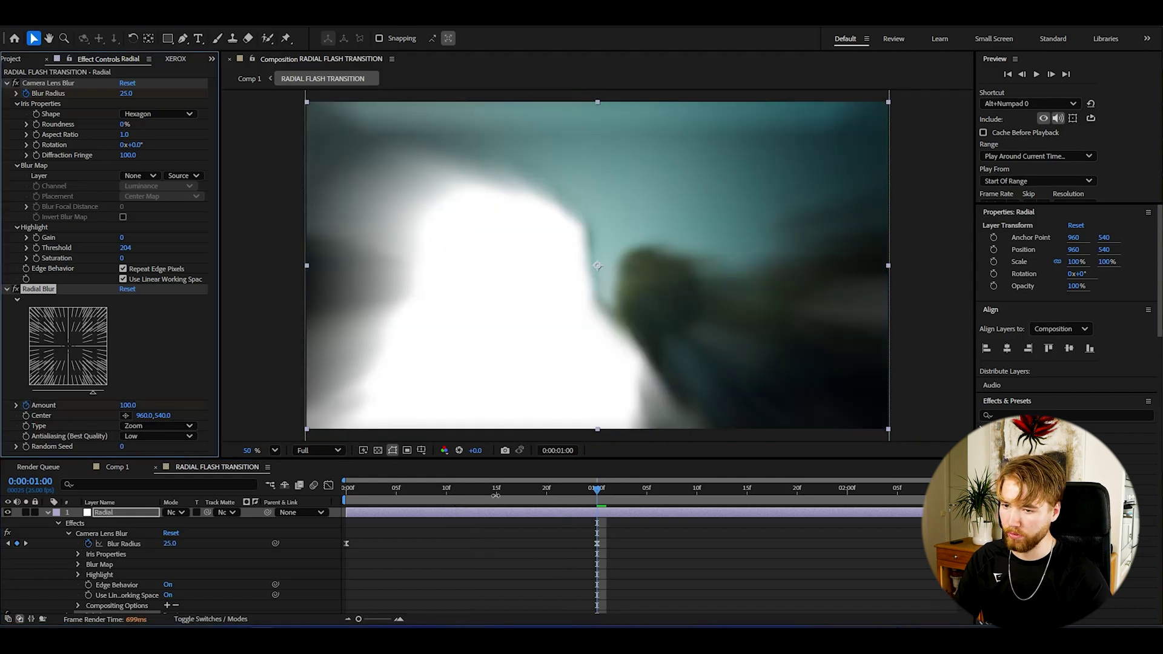
Keyframe the Radial Blur's Amount to 0 at 0:00:00:00 and 0:00:02:11, and select its Amount keyframes in the timeline.
{"action": "key", "text": "j"}
{"action": "left_click", "coordinate": [131, 405]}
{"action": "type", "text": "0"}
{"action": "key", "text": "Return"}
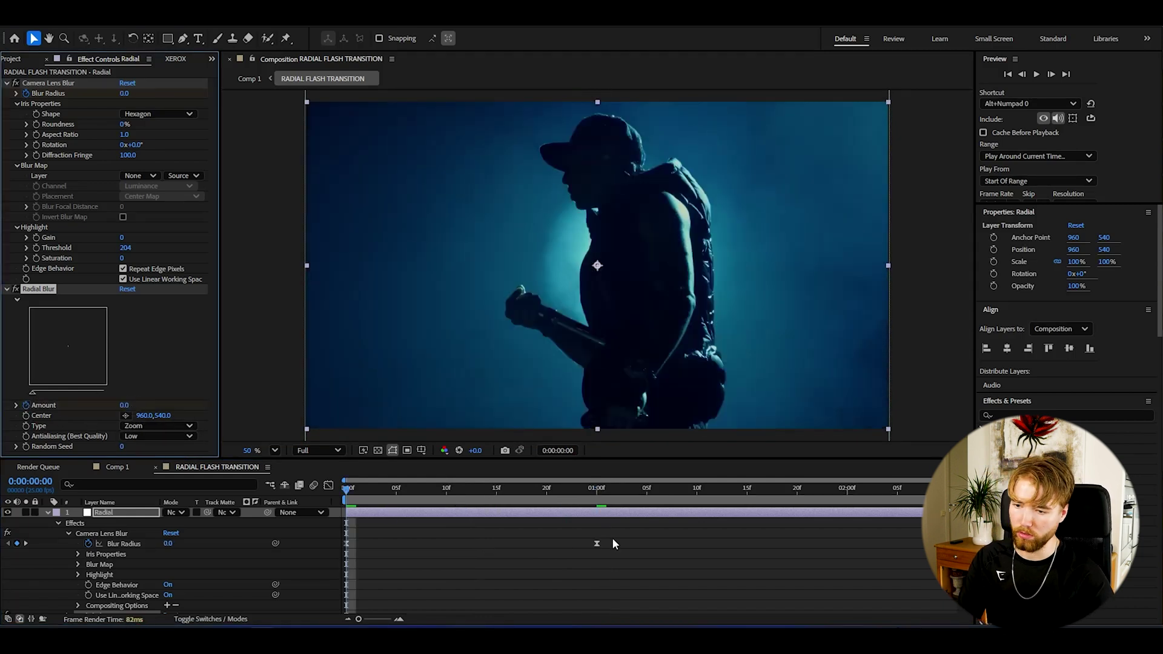
{"action": "key", "text": "space"}
{"action": "left_click_drag", "start_coordinate": [345, 544], "coordinate": [931, 573]}
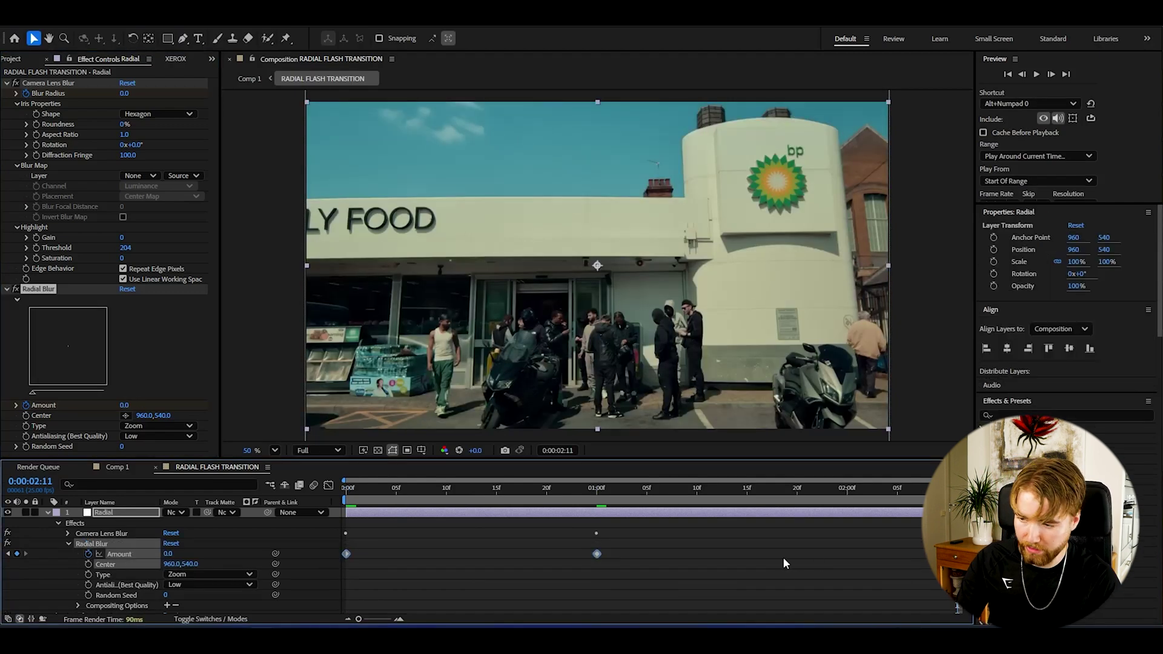
Ease the Radial Blur's Amount keyframes, shape their curve into a sharp peak at 0:00:01:00, and preview the blur.
{"action": "key", "text": "F9"}
{"action": "left_click", "coordinate": [430, 563]}
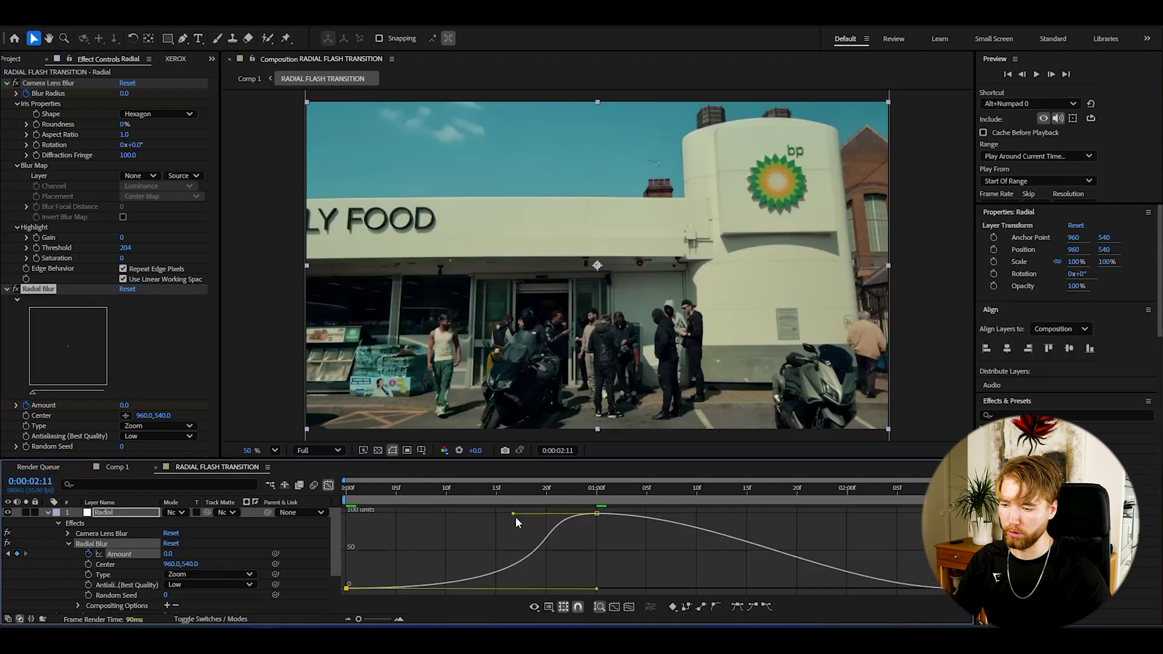
{"action": "left_click_drag", "start_coordinate": [515, 516], "coordinate": [610, 520]}
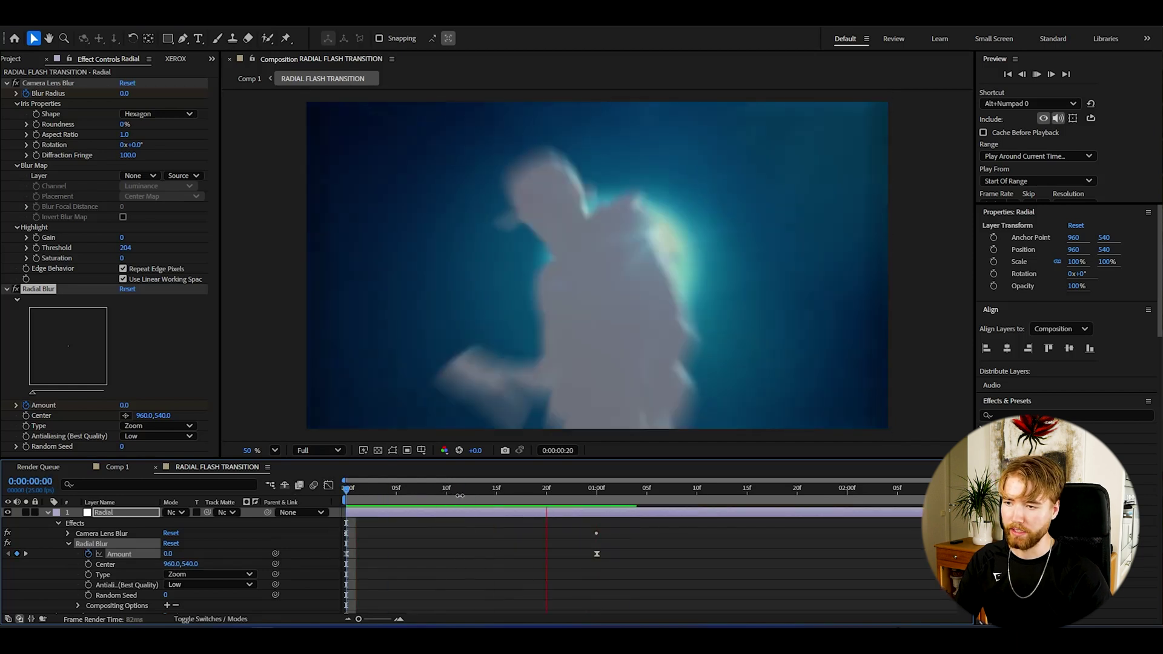
{"action": "key", "text": "space"}
{"action": "left_click_drag", "start_coordinate": [469, 489], "coordinate": [557, 490]}
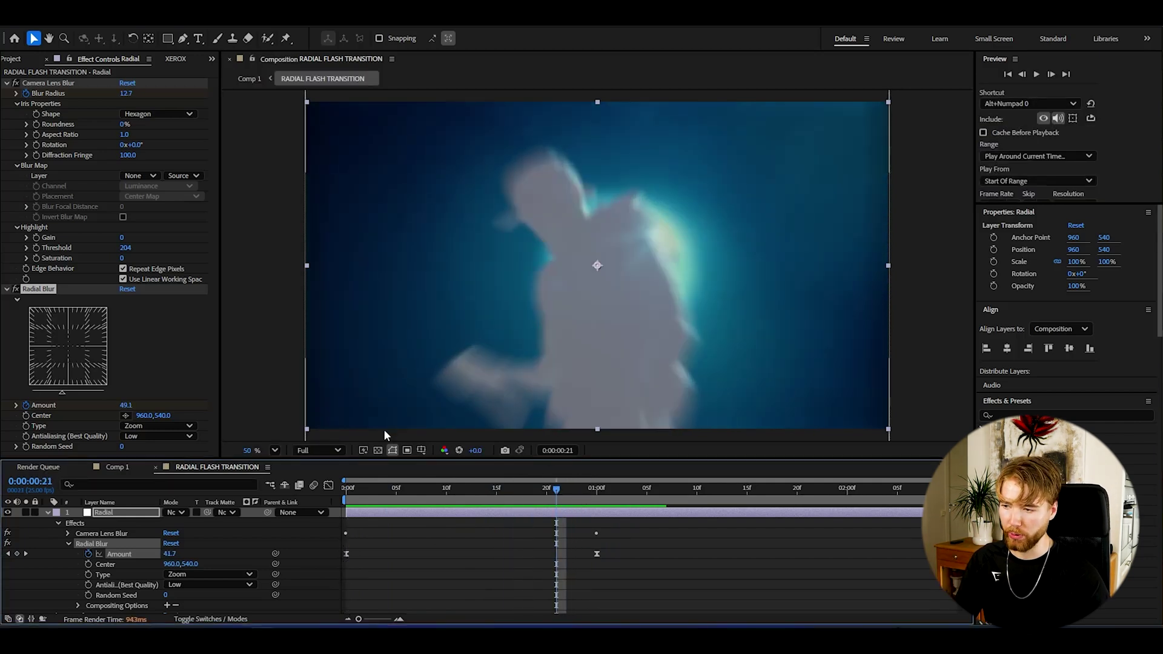
Apply the Motion Tile effect to the Radial layer.
{"action": "scroll", "coordinate": [664, 382], "scroll_direction": "down", "scroll_amount": 1}
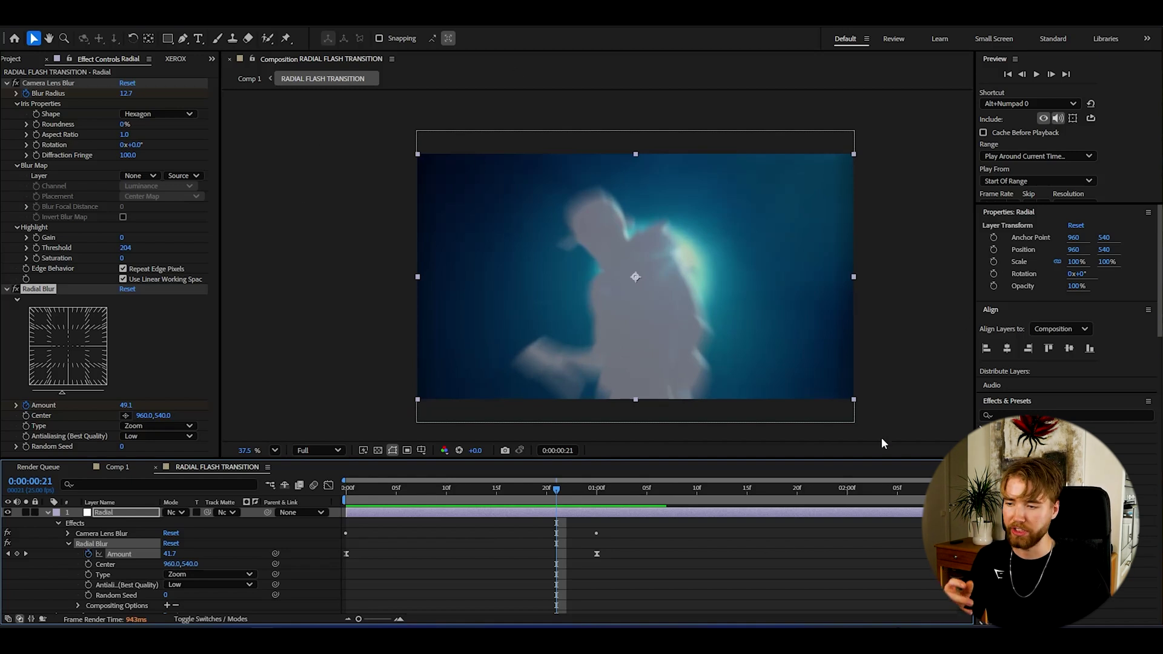
{"action": "left_click", "coordinate": [118, 512]}
{"action": "key", "text": "ctrl+space"}
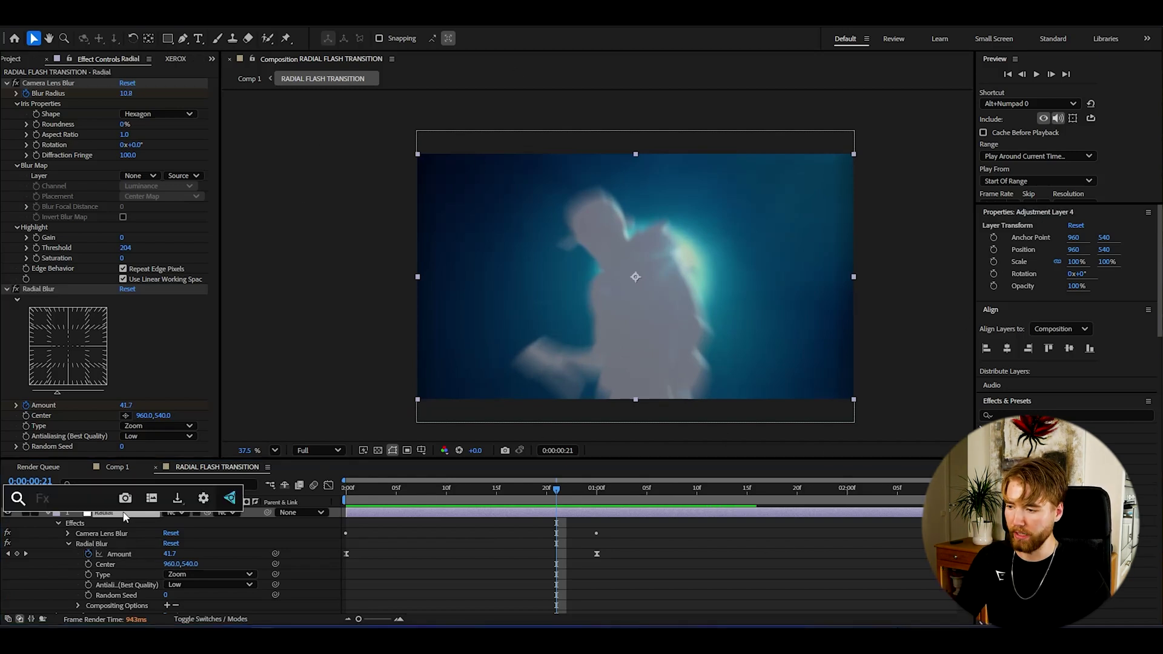
{"action": "type", "text": "motion"}
{"action": "key", "text": "Return"}
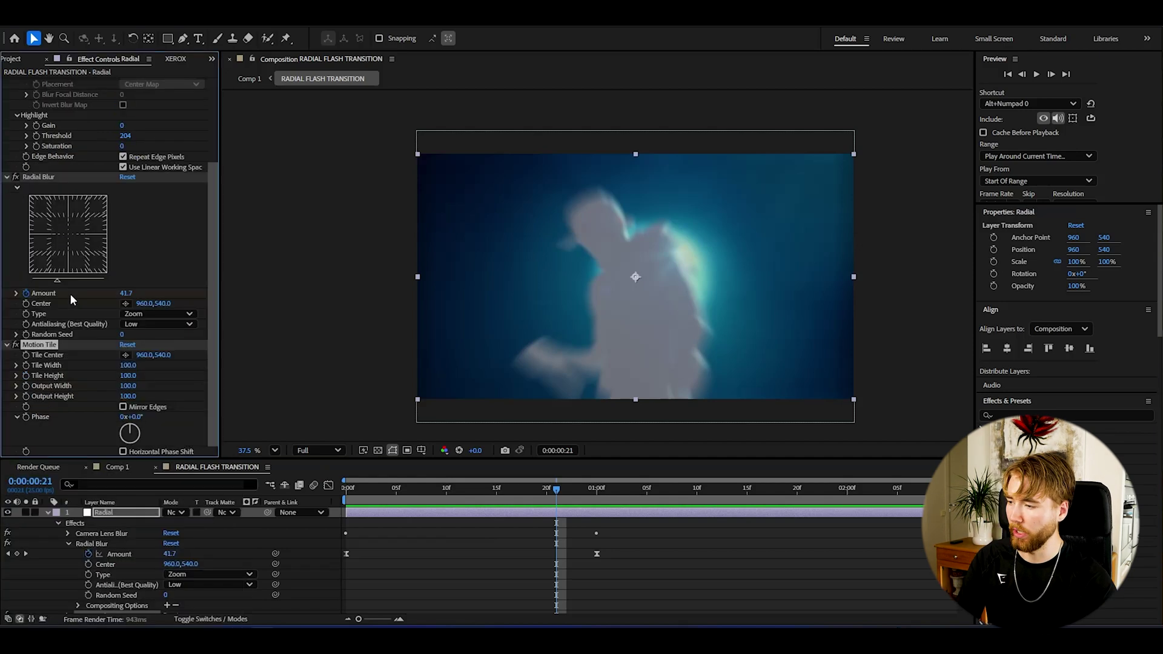
Move Motion Tile above Camera Lens Blur, set its Output Width to 280 and Output Height to 260, and enable Mirror Edges.
{"action": "scroll", "coordinate": [78, 85], "scroll_direction": "up", "scroll_amount": 4}
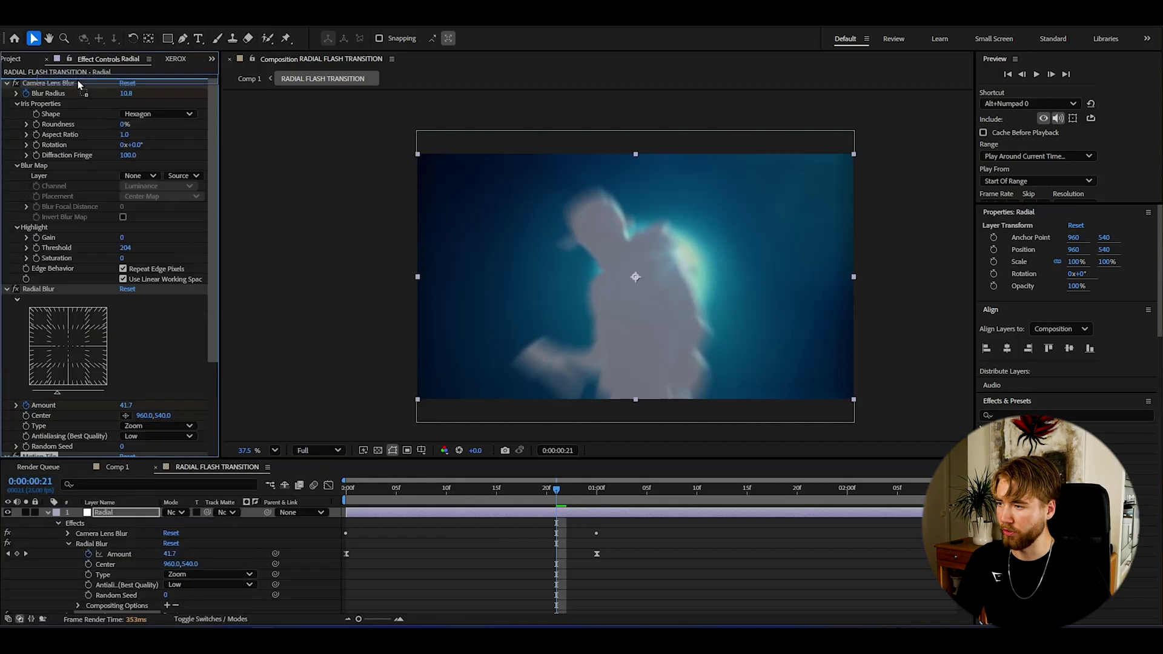
{"action": "left_click_drag", "start_coordinate": [77, 79], "coordinate": [78, 79]}
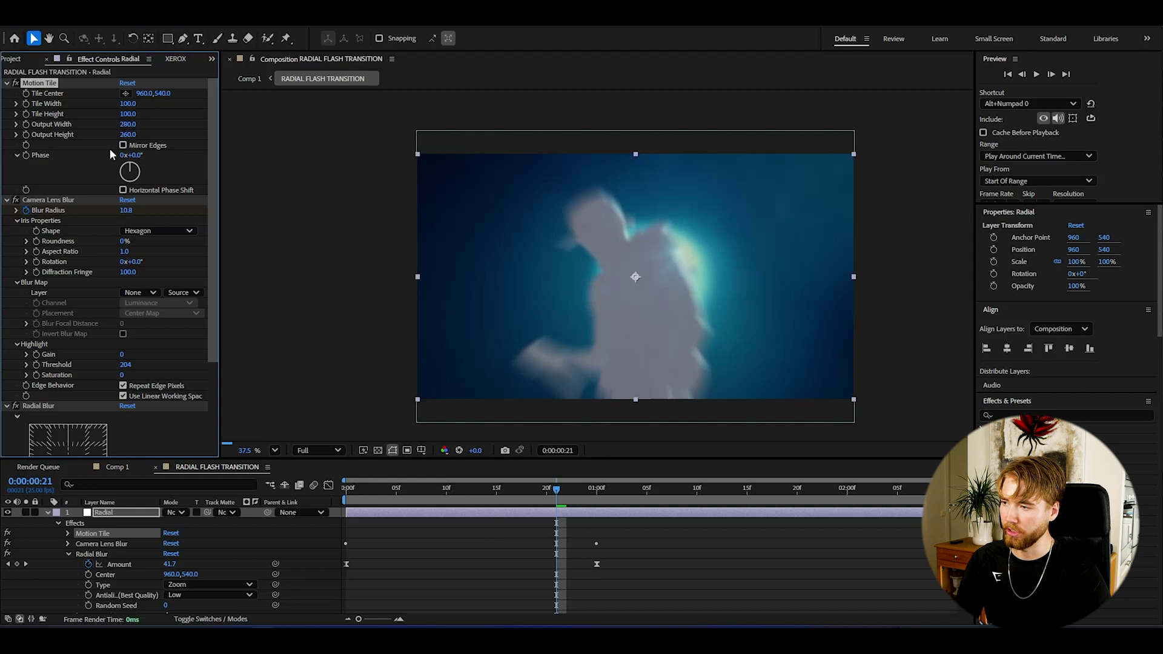
{"action": "left_click", "coordinate": [123, 145]}
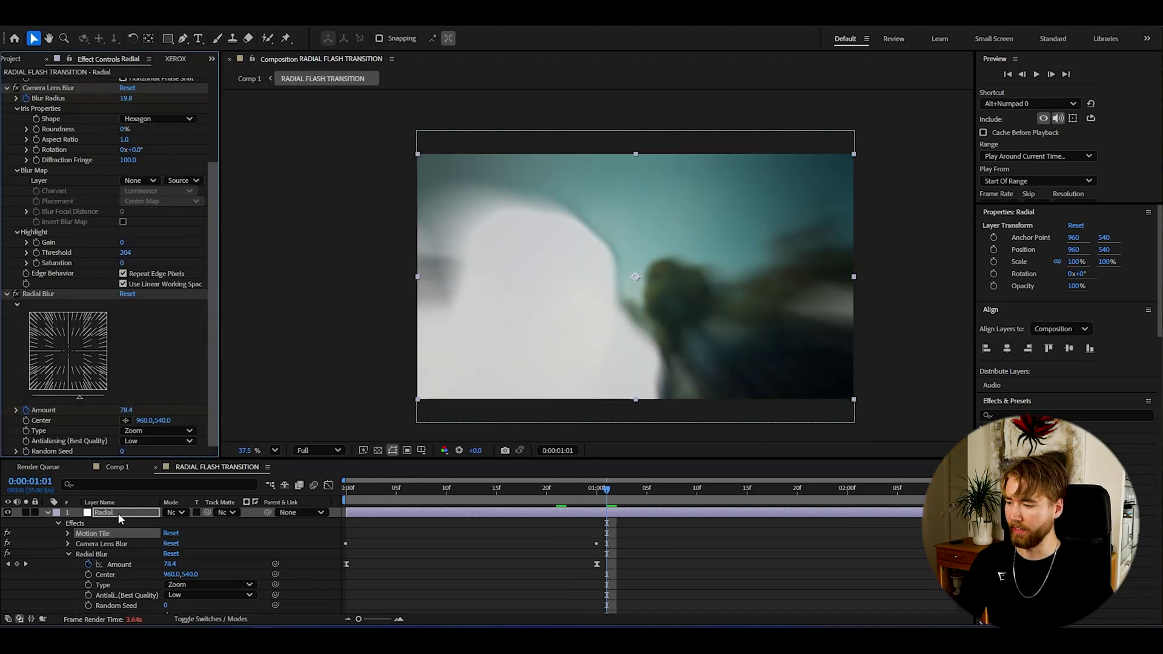
Apply Deep Glow 2 to the Radial layer and keyframe its Exposure of 1.00 at 0:00:01:00.
{"action": "left_click", "coordinate": [119, 517]}
{"action": "key", "text": "ctrl+space"}
{"action": "type", "text": "d"}
{"action": "left_click", "coordinate": [92, 505]}
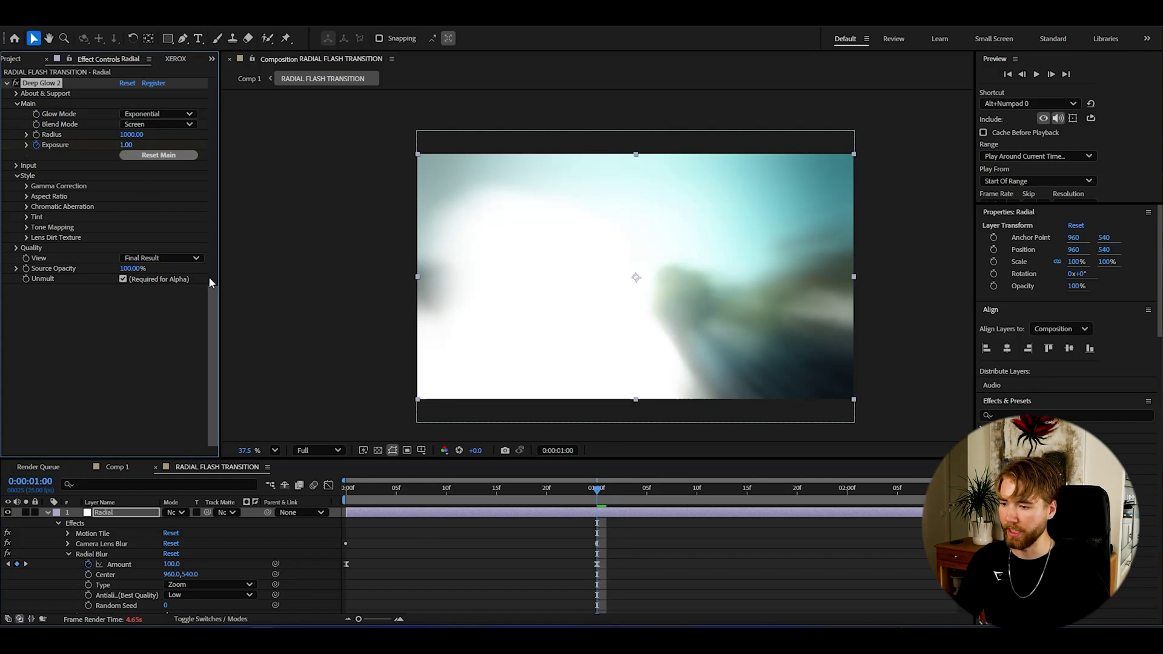
Keyframe the Radial layer's Deep Glow 2 Exposure to 0 at 0:00:00:00 and 0:00:02:11.
{"action": "key", "text": "Home"}
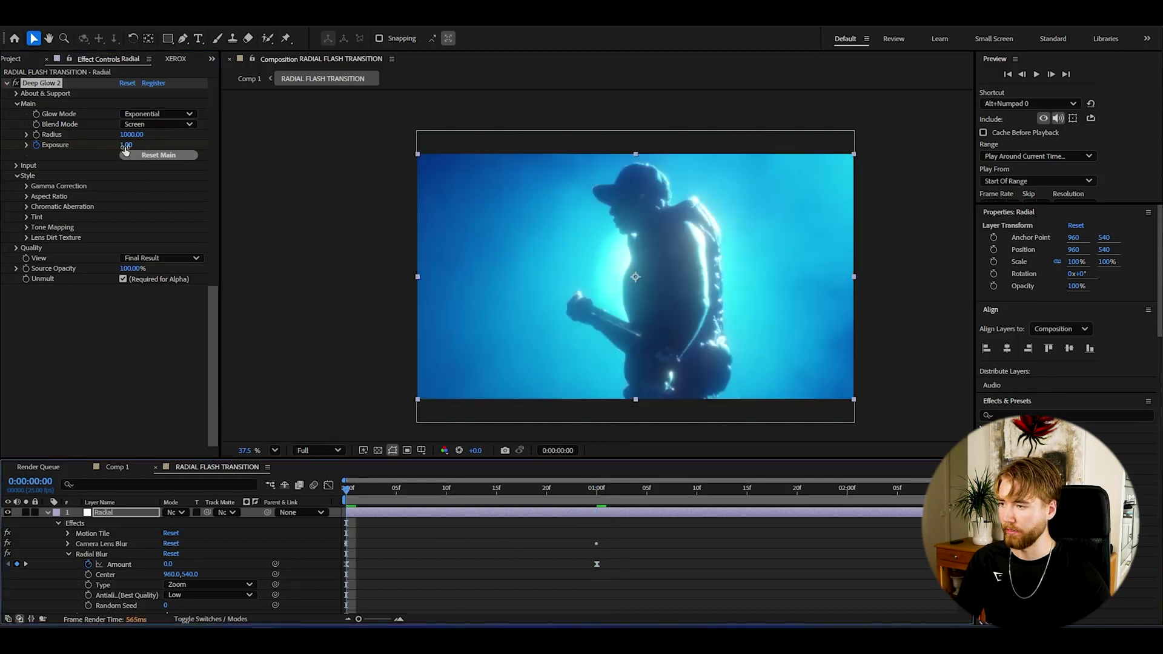
{"action": "left_click", "coordinate": [125, 146]}
{"action": "type", "text": "0"}
{"action": "key", "text": "Return"}
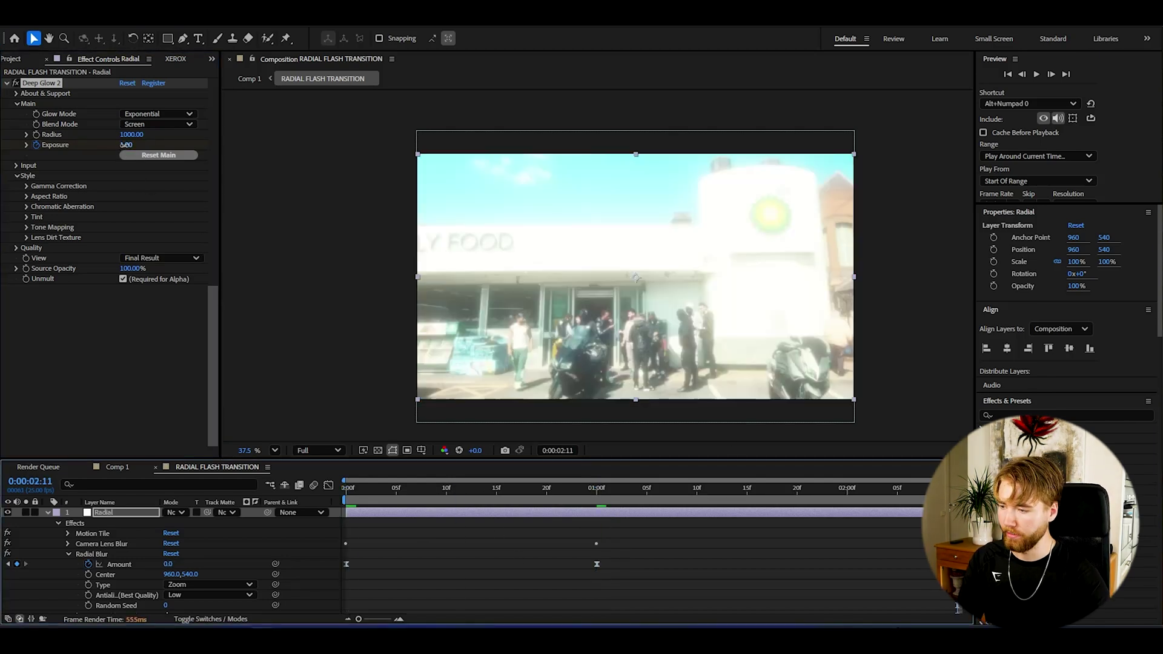
{"action": "left_click", "coordinate": [126, 145]}
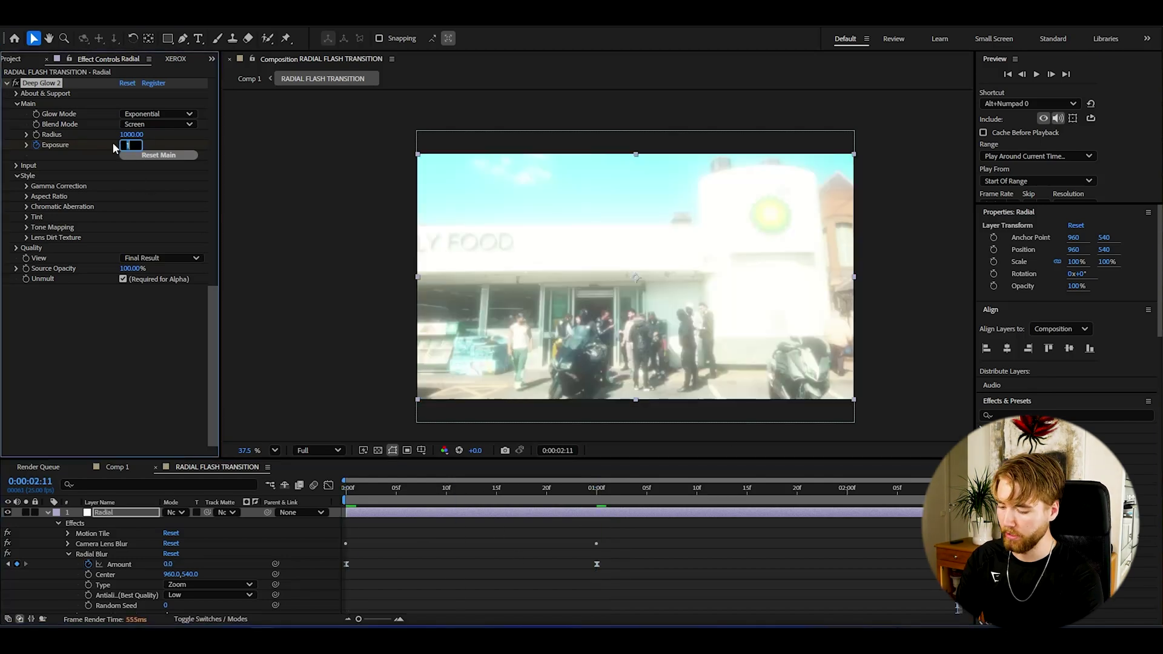
{"action": "type", "text": "0"}
{"action": "key", "text": "Return"}
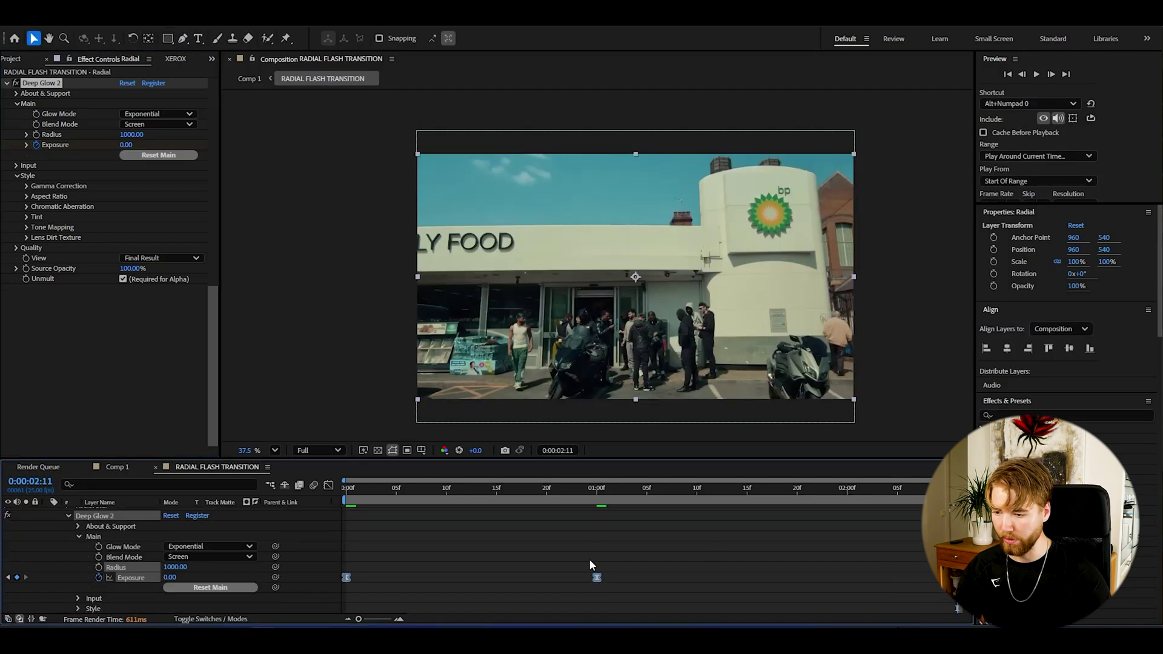
Shape the Deep Glow 2 Exposure curve in the Graph Editor into a sharp peak at 0:00:01:00, and check the glow.
{"action": "key", "text": "shift+F3"}
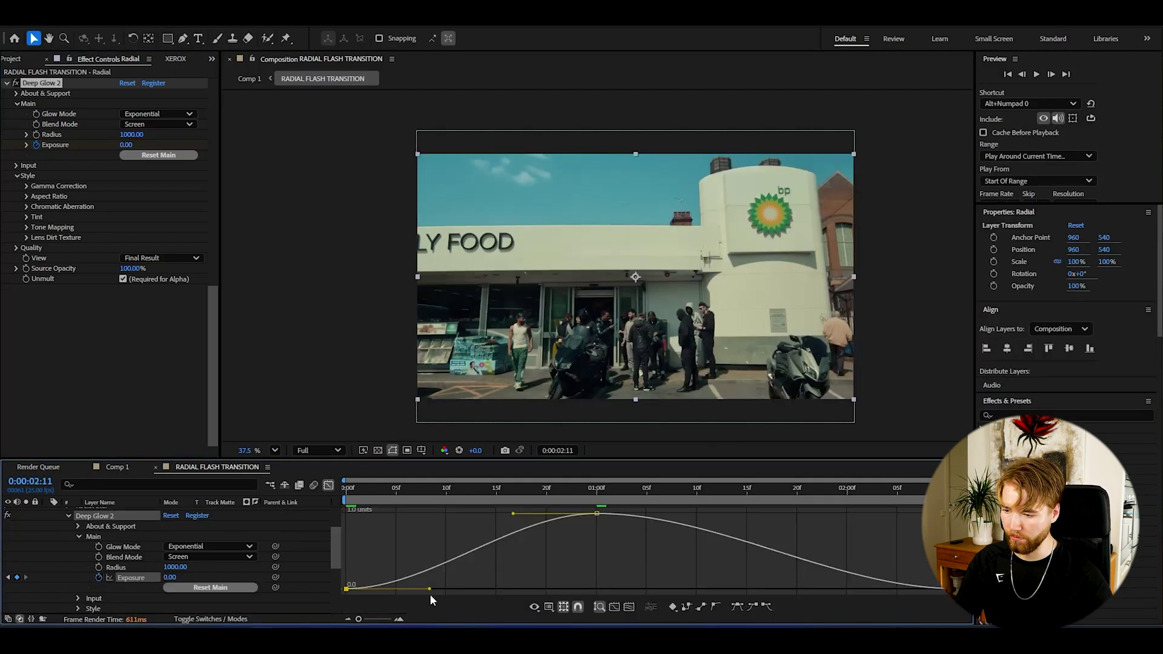
{"action": "left_click_drag", "start_coordinate": [430, 595], "coordinate": [595, 533]}
{"action": "left_click_drag", "start_coordinate": [513, 514], "coordinate": [596, 515]}
{"action": "left_click_drag", "start_coordinate": [716, 513], "coordinate": [599, 516]}
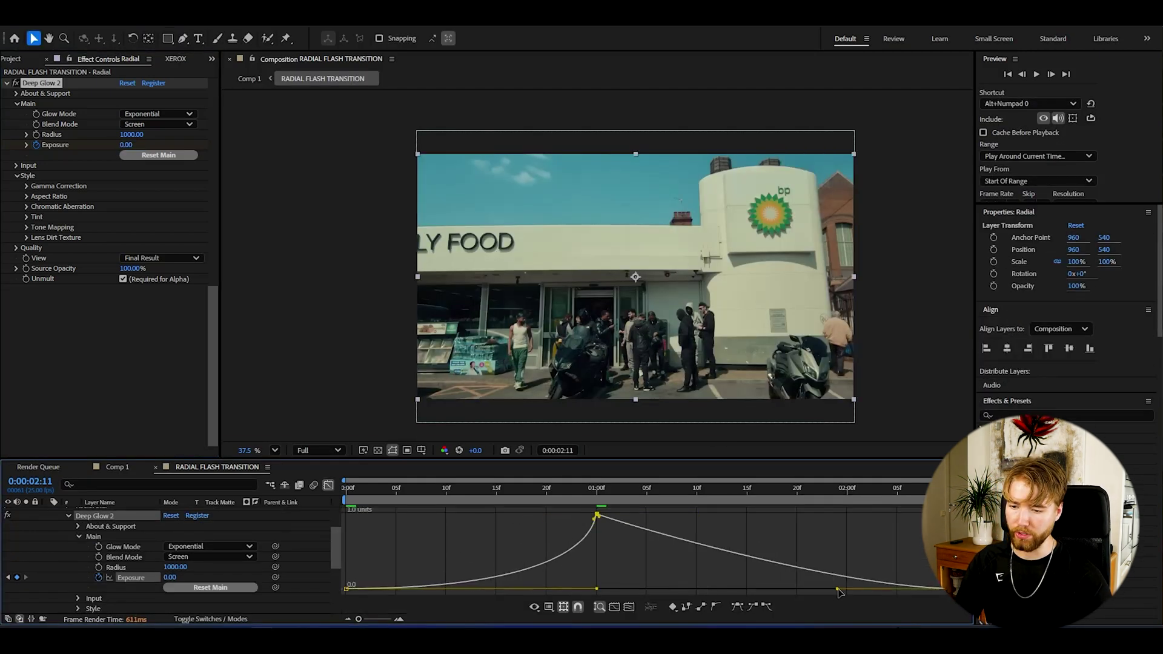
{"action": "left_click_drag", "start_coordinate": [836, 588], "coordinate": [554, 590]}
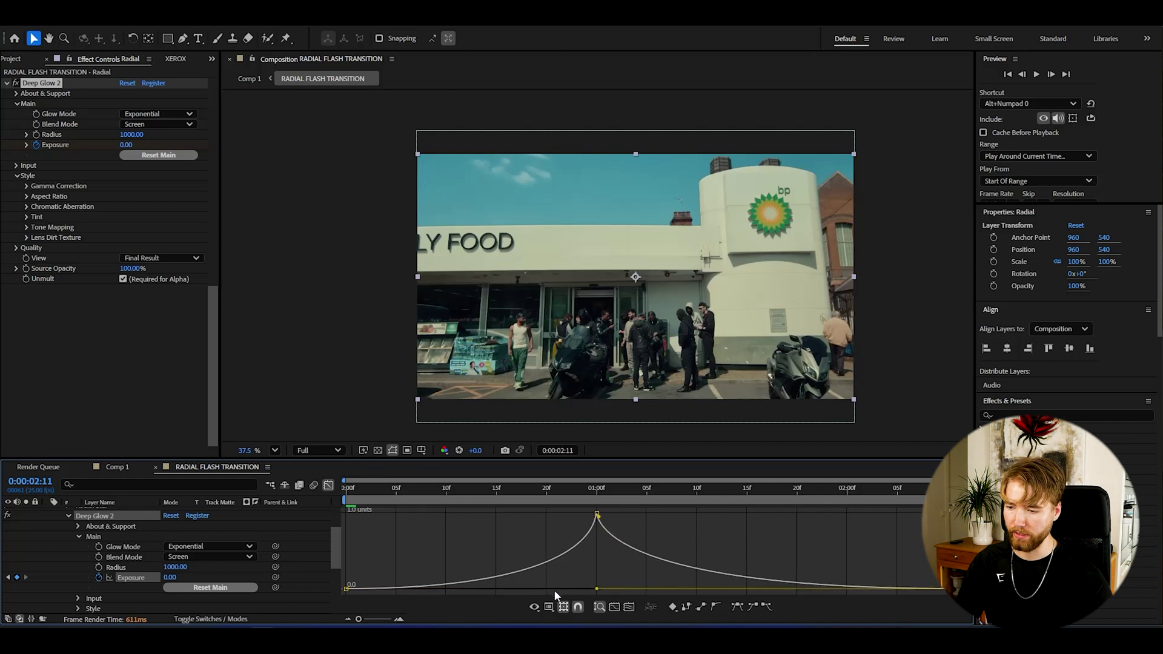
{"action": "left_click_drag", "start_coordinate": [452, 495], "coordinate": [597, 500]}
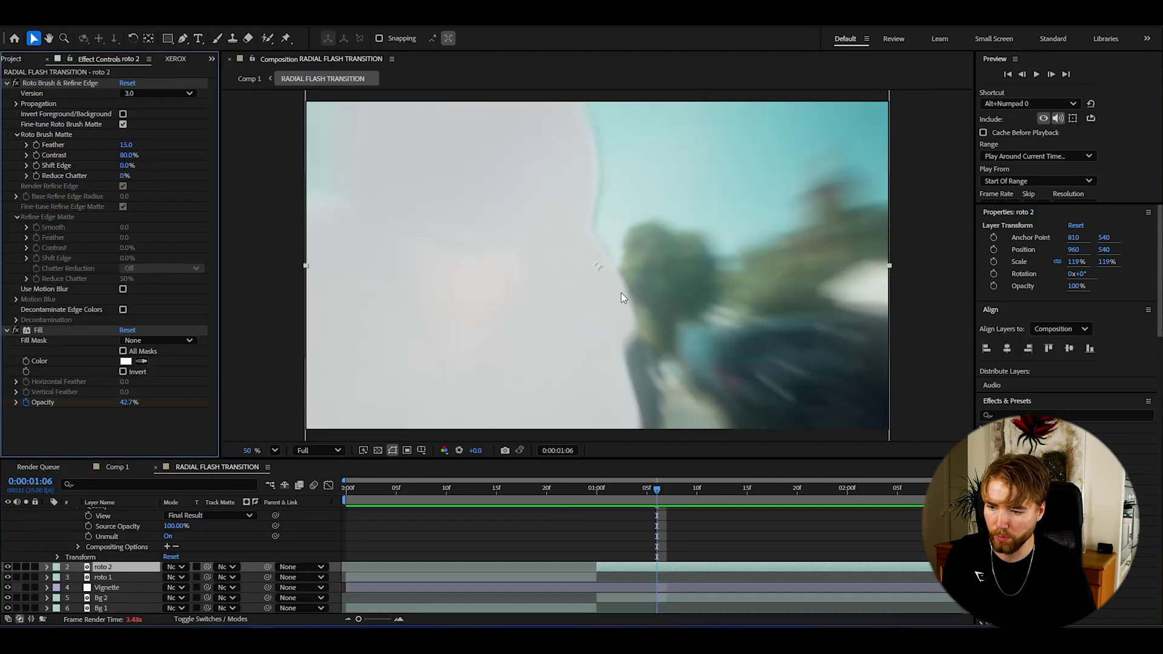
Apply Deep Glow 2 to the roto 2 layer and keyframe its Exposure of 1.00 at 0:00:01:00.
{"action": "mouse_move", "coordinate": [653, 493]}
{"action": "left_mouse_down"}
{"action": "mouse_move", "coordinate": [597, 491]}
{"action": "mouse_move", "coordinate": [657, 489]}
{"action": "left_mouse_up"}
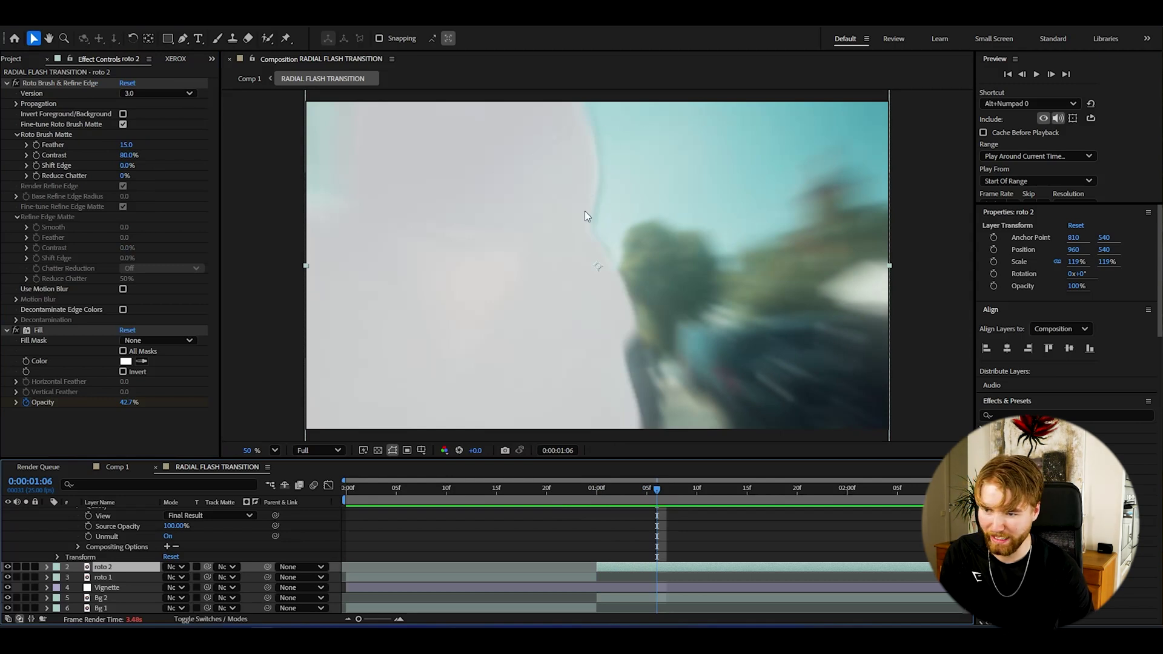
{"action": "left_click_drag", "start_coordinate": [648, 490], "coordinate": [677, 503]}
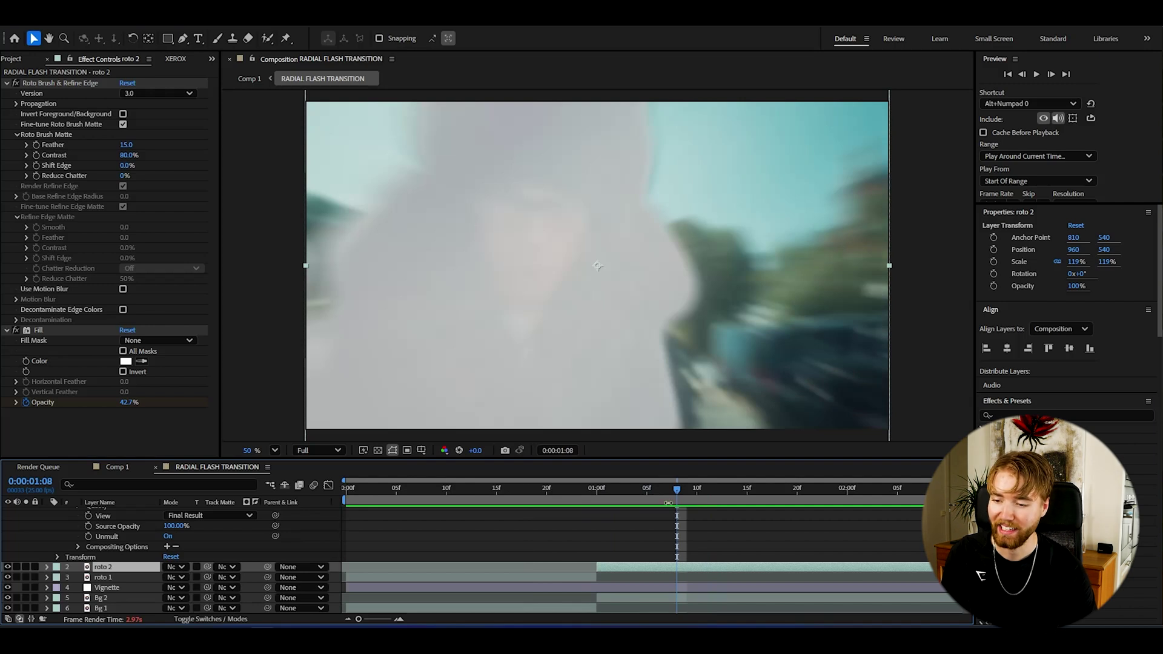
{"action": "key", "text": "ctrl+space"}
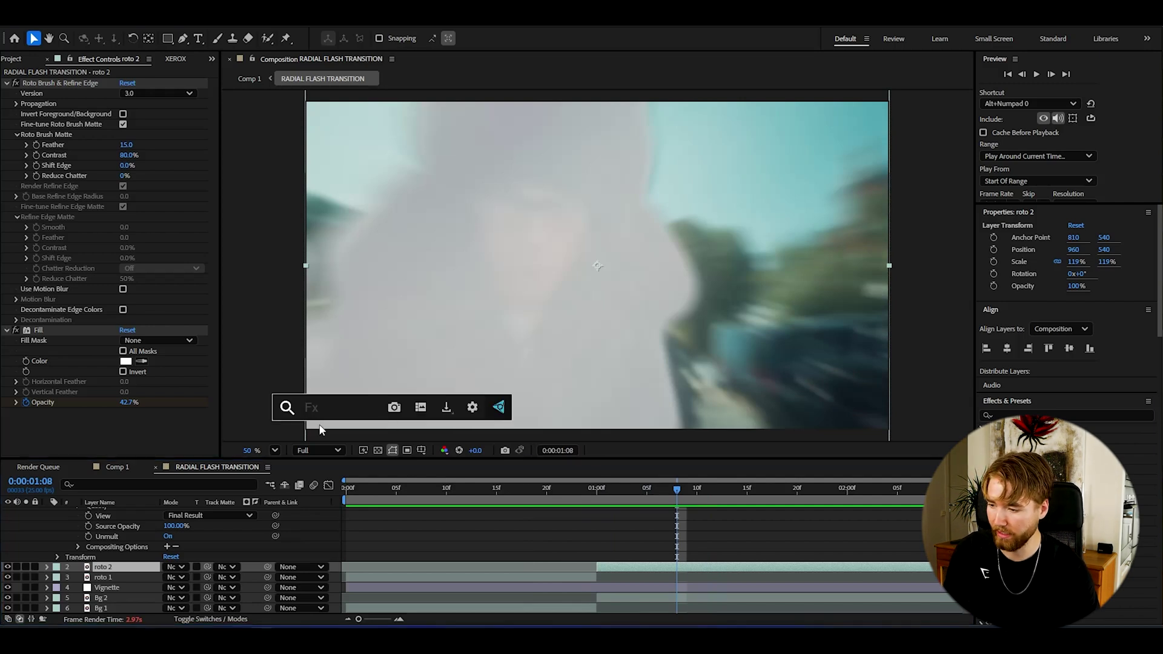
{"action": "type", "text": "d"}
{"action": "left_click", "coordinate": [319, 441]}
{"action": "left_click", "coordinate": [597, 488]}
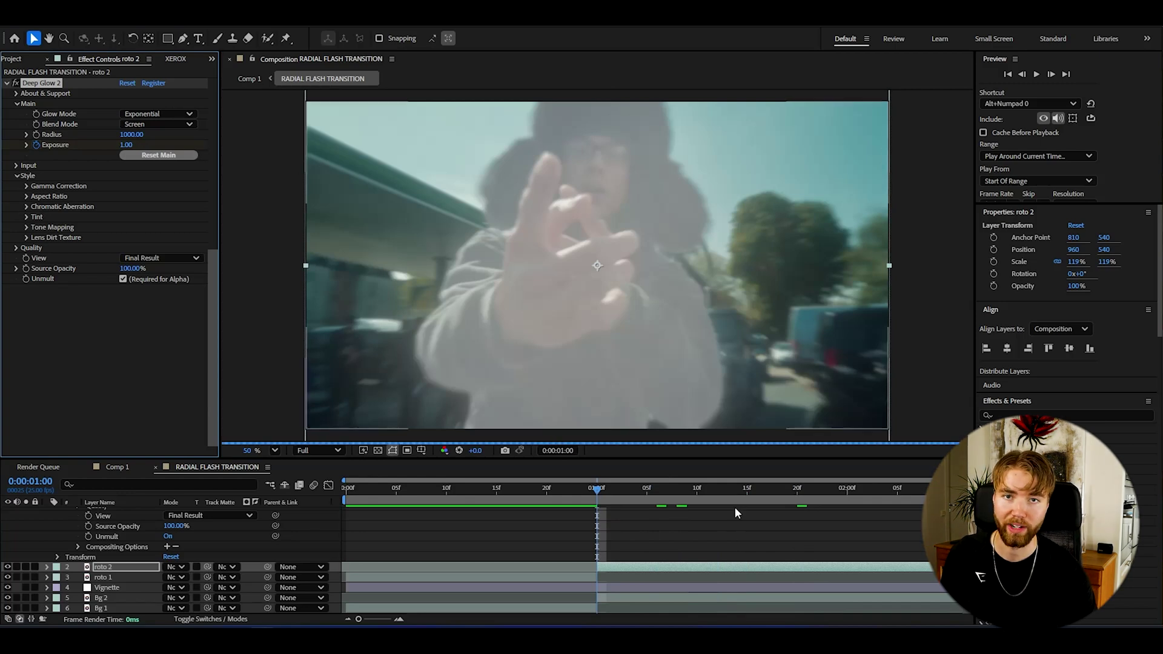
{"action": "key", "text": "space"}
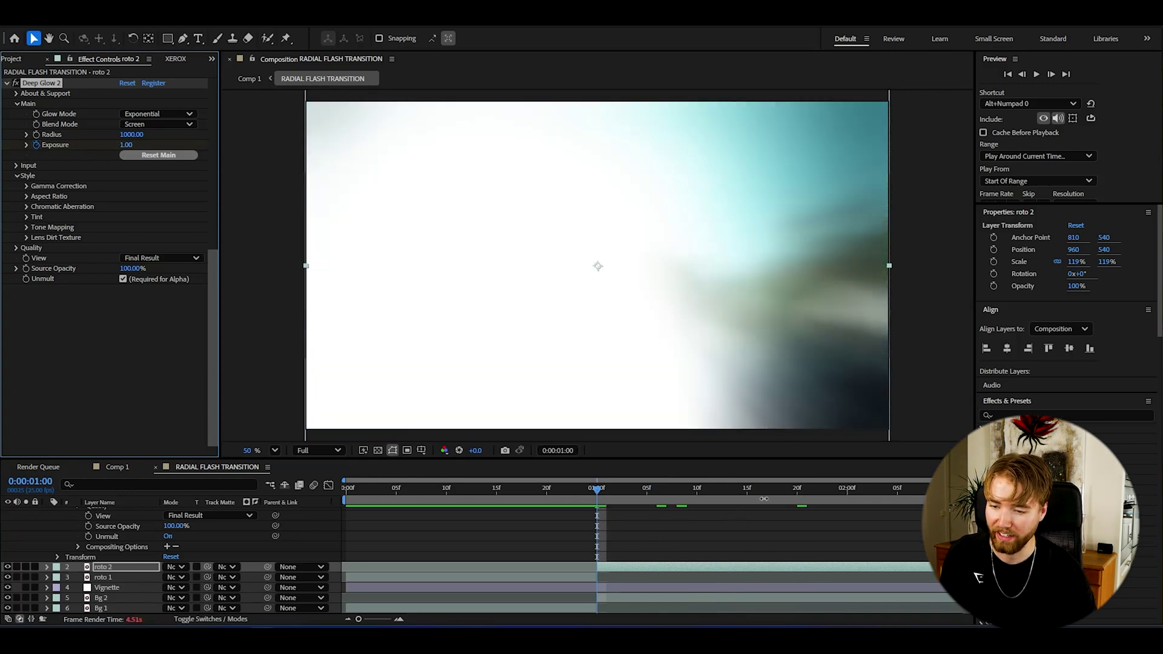
Keyframe roto 2's Deep Glow 2 Exposure to 0.35 at 0:00:02:11 and preview the whole transition.
{"action": "left_click_drag", "start_coordinate": [121, 145], "coordinate": [116, 146]}
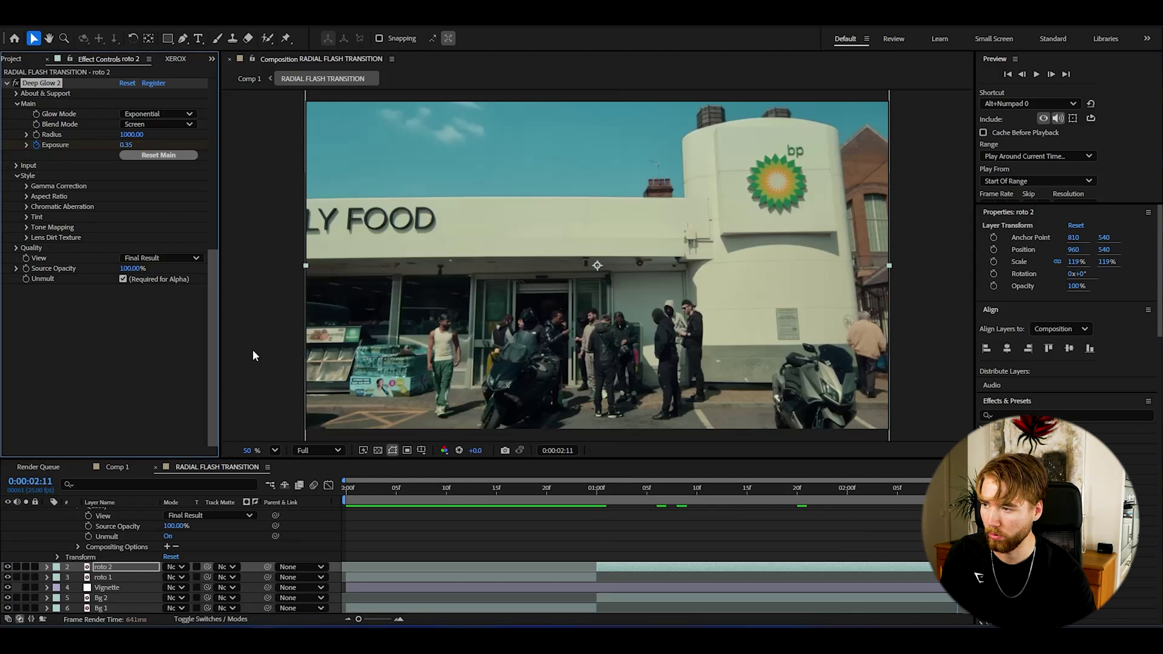
{"action": "left_click", "coordinate": [627, 489]}
{"action": "key", "text": "space"}
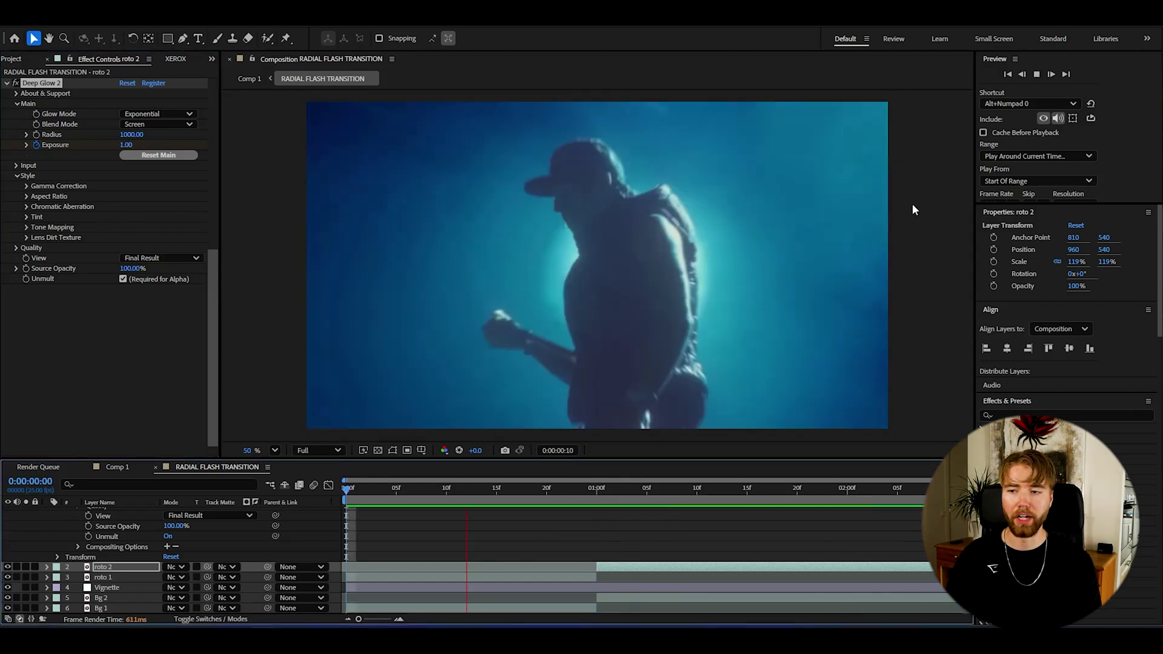